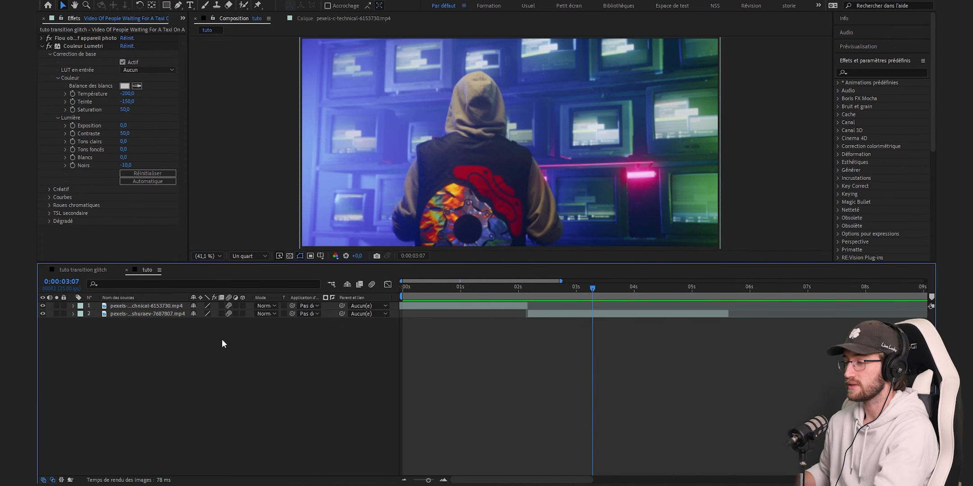
# Create a new adjustment layer (Calque d'effets) above the two video clips in the tuto composition.
pyautogui.rightClick(218, 368)
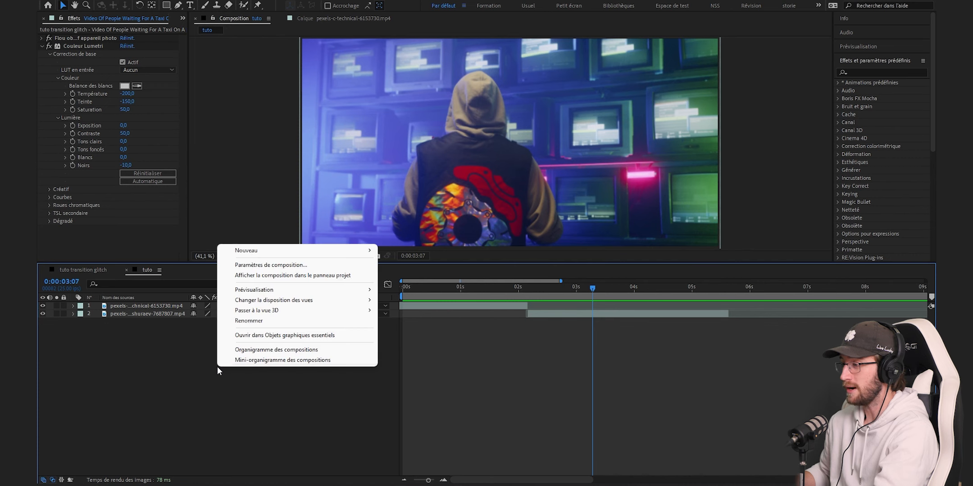
pyautogui.moveTo(310, 256)
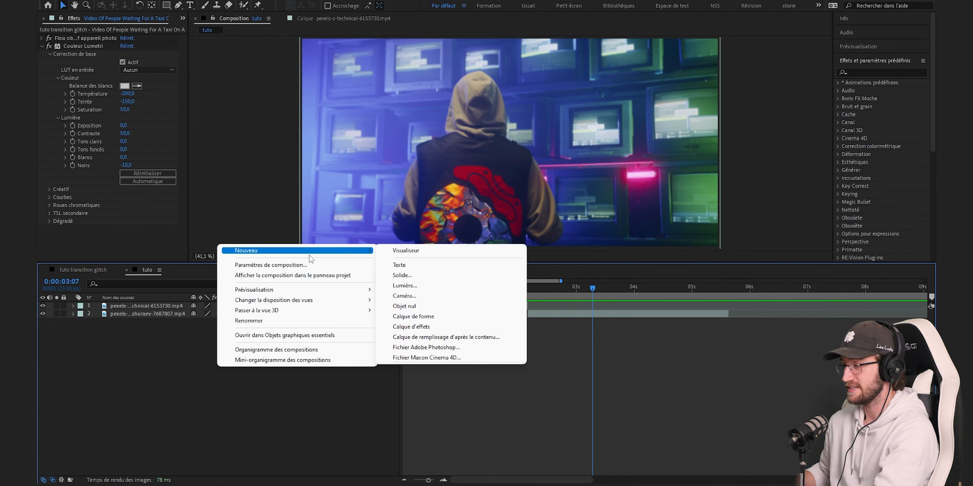
pyautogui.click(419, 328)
# Split the adjustment layer at 0:00:02:00, four frames before the cut between the clips, and delete its earlier part.
pyautogui.click(528, 290)
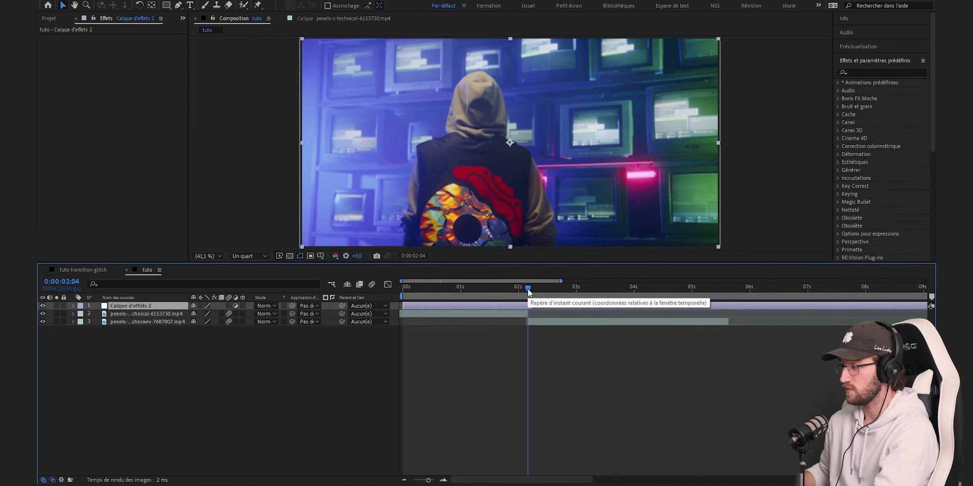
pyautogui.moveTo(428, 480); pyautogui.dragTo(431, 481)
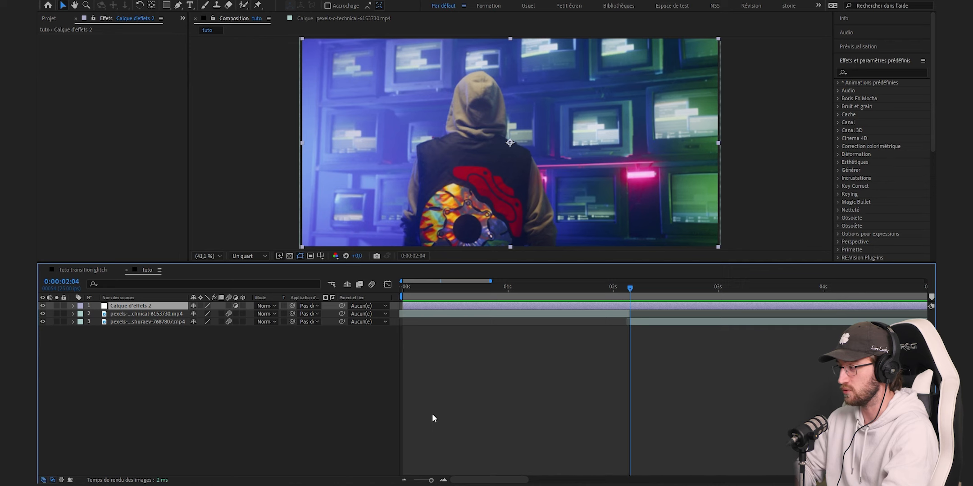
pyautogui.press('pageup')
pyautogui.press('pageup')
pyautogui.press('pageup')
pyautogui.press('pageup')
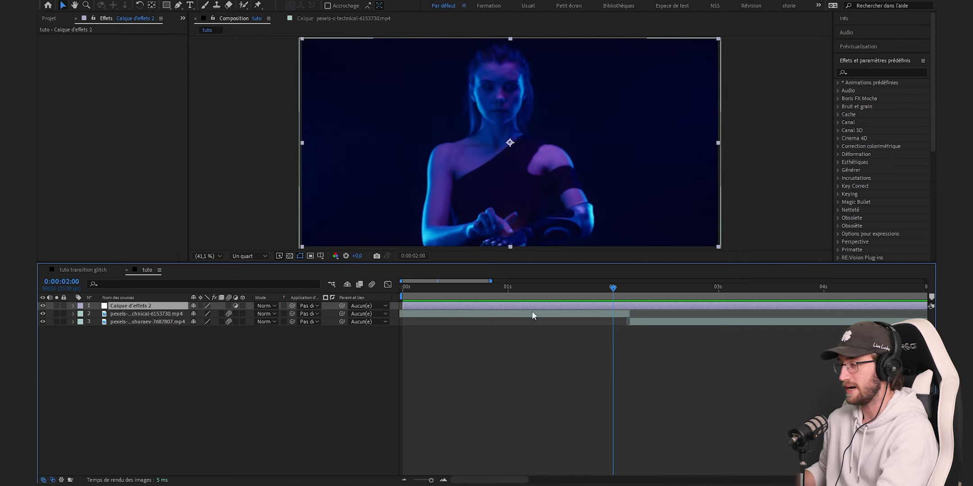
pyautogui.hotkey('ctrl', 'shift', 'd')
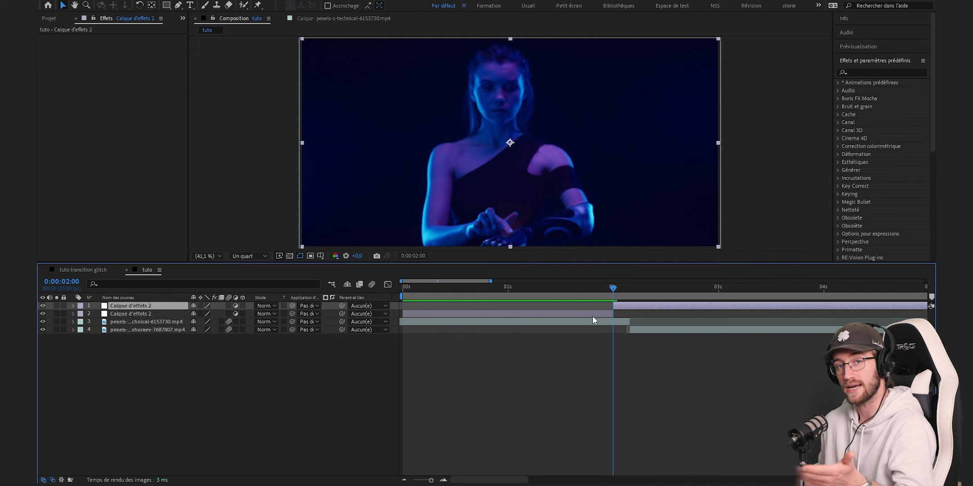
pyautogui.hotkey('ctrl', 'Down')
pyautogui.press('z')
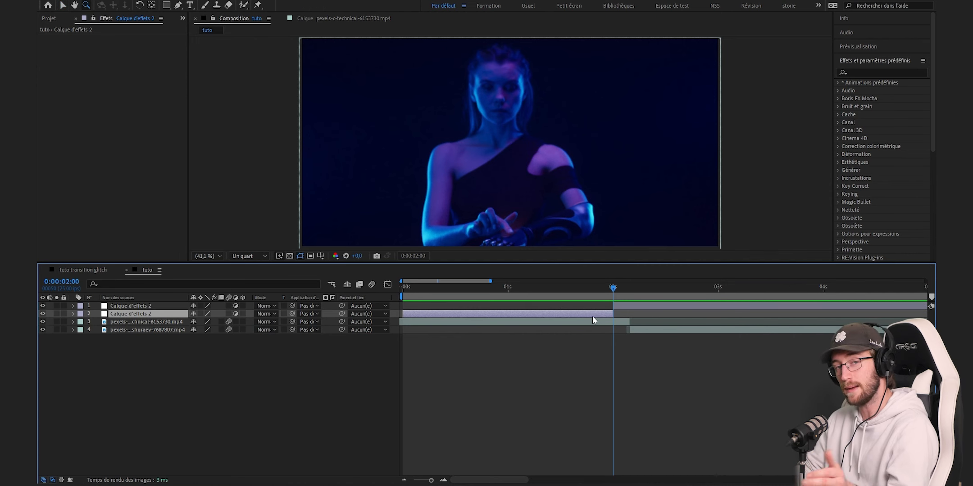
pyautogui.press('Delete')
# Split the adjustment layer at 0:00:02:09, after the cut, and delete its remaining later part.
pyautogui.click(631, 287)
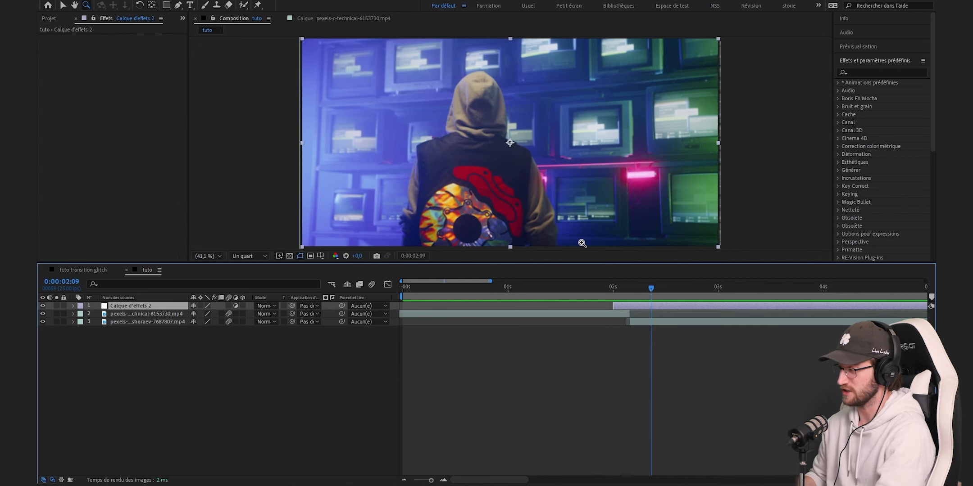
pyautogui.hotkey('ctrl', 'shift', 'd')
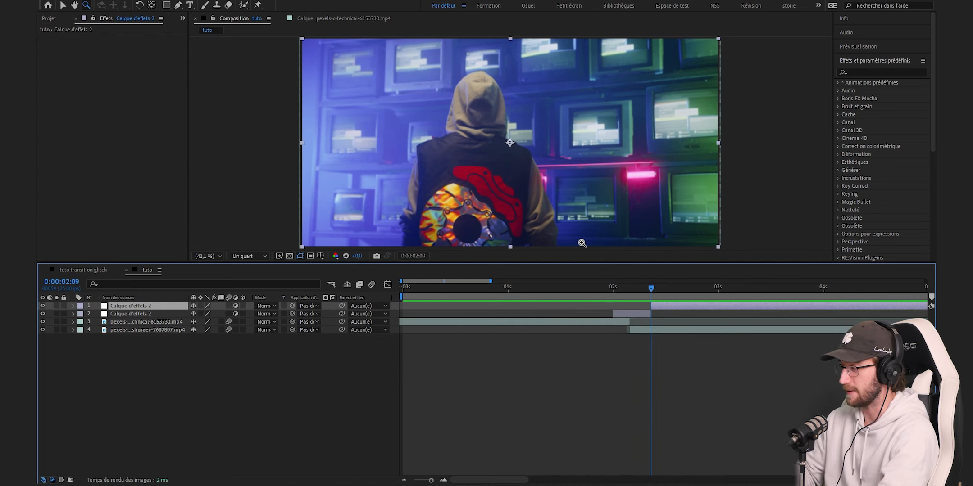
pyautogui.press('Delete')
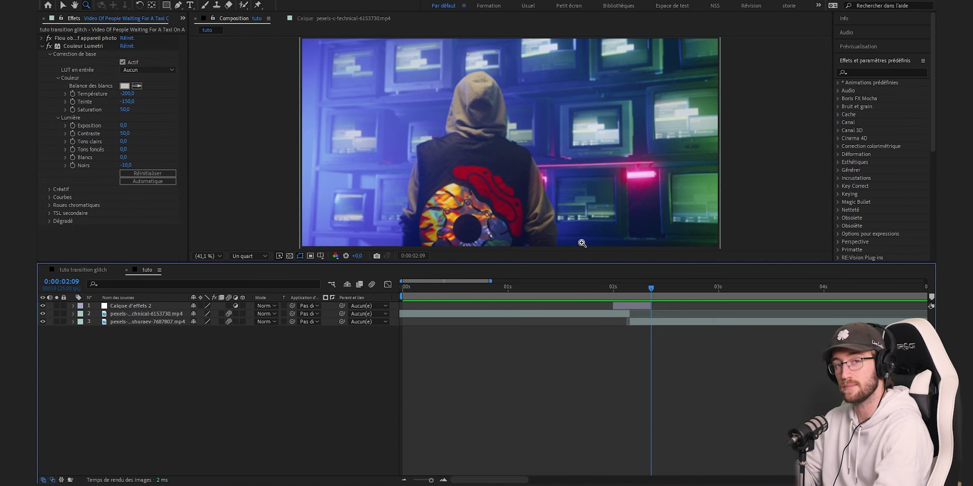
# Duplicate the trimmed adjustment layer over the cut.
pyautogui.click(621, 287)
pyautogui.click(629, 306)
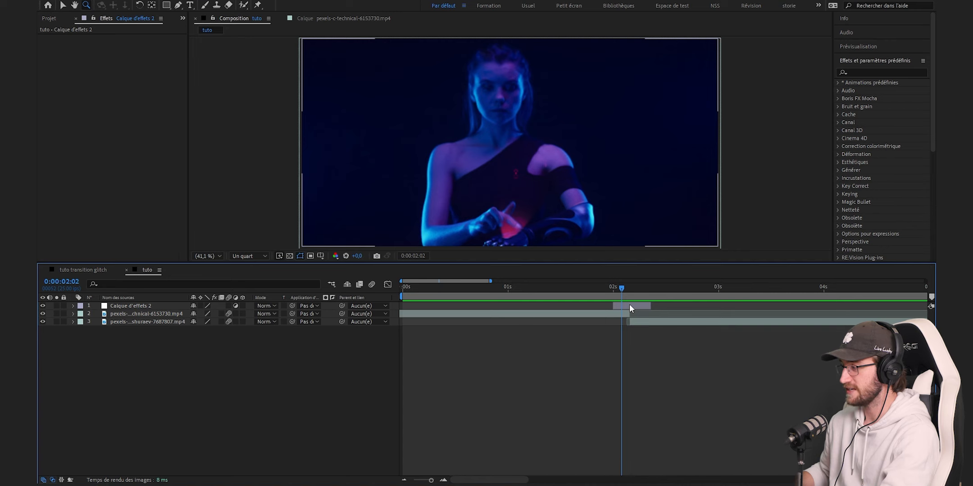
pyautogui.click(629, 305)
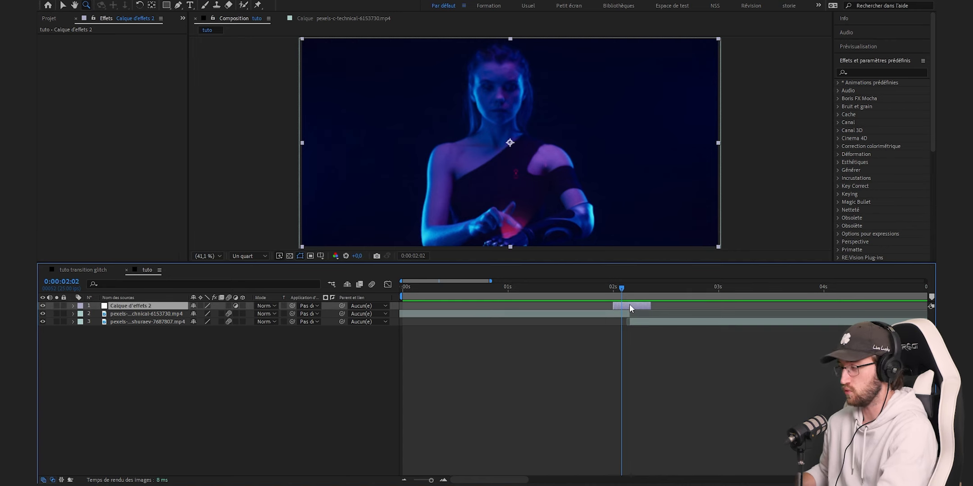
pyautogui.hotkey('ctrl', 'd')
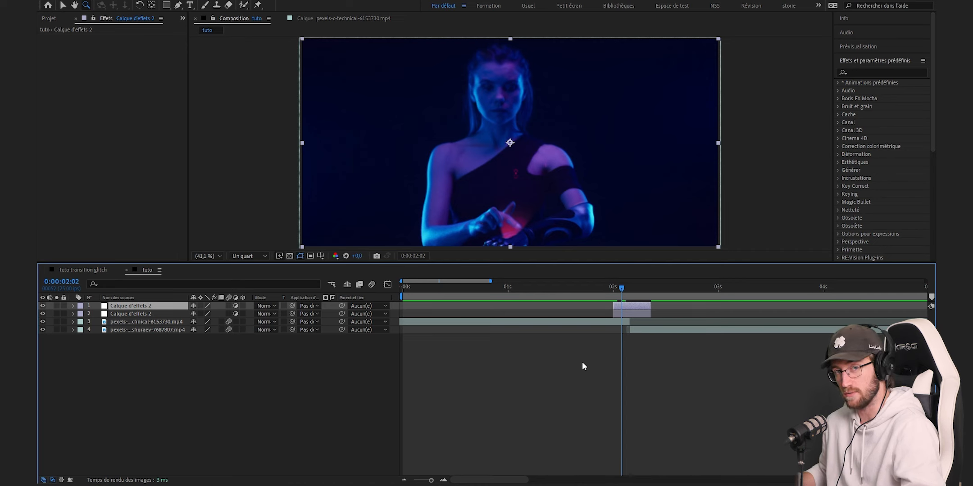
# Search the effects for "disper" and apply Dispersion to the upper adjustment layer.
pyautogui.click(876, 73)
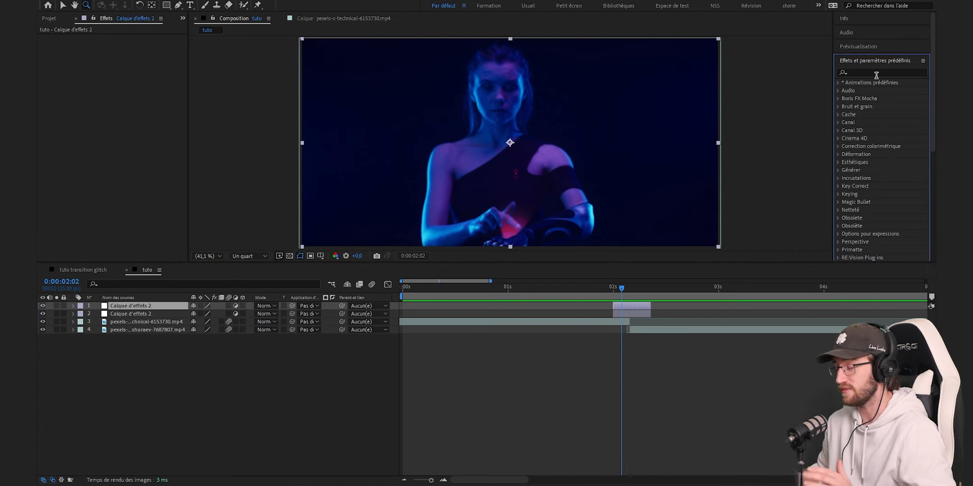
pyautogui.click(865, 74)
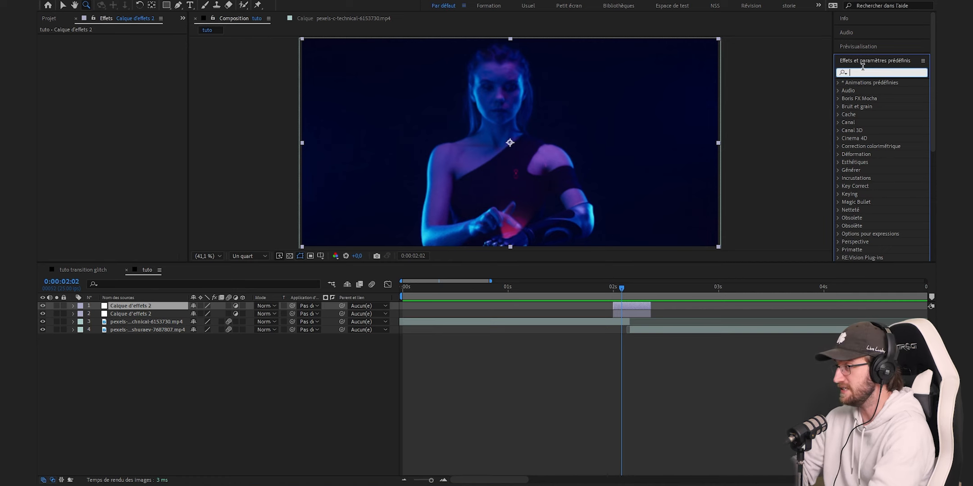
pyautogui.write('disper')
pyautogui.click(869, 93)
pyautogui.moveTo(868, 91); pyautogui.dragTo(658, 235)
# At the adjustment layer's in point, set Dispersion's Calque de référence to layer 4, the second video clip.
pyautogui.moveTo(430, 481); pyautogui.dragTo(492, 482)
pyautogui.press('i')
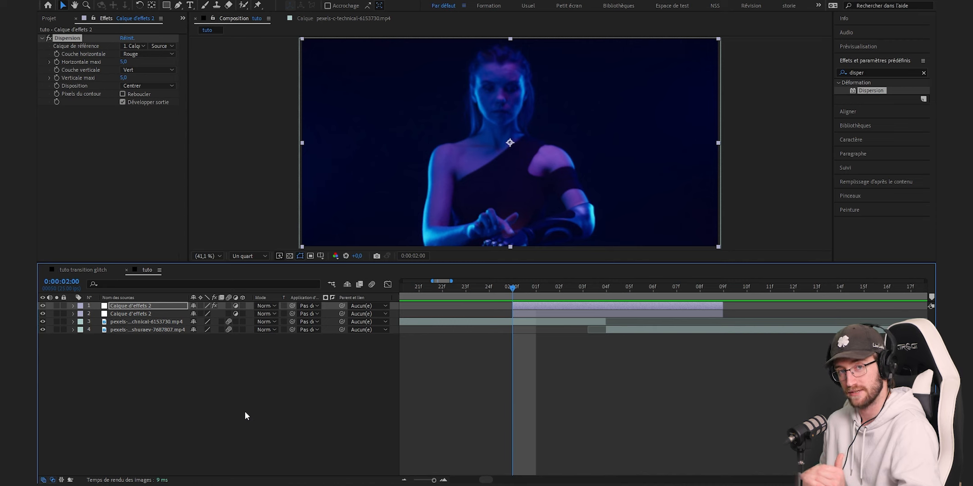
pyautogui.moveTo(189, 122); pyautogui.dragTo(283, 121)
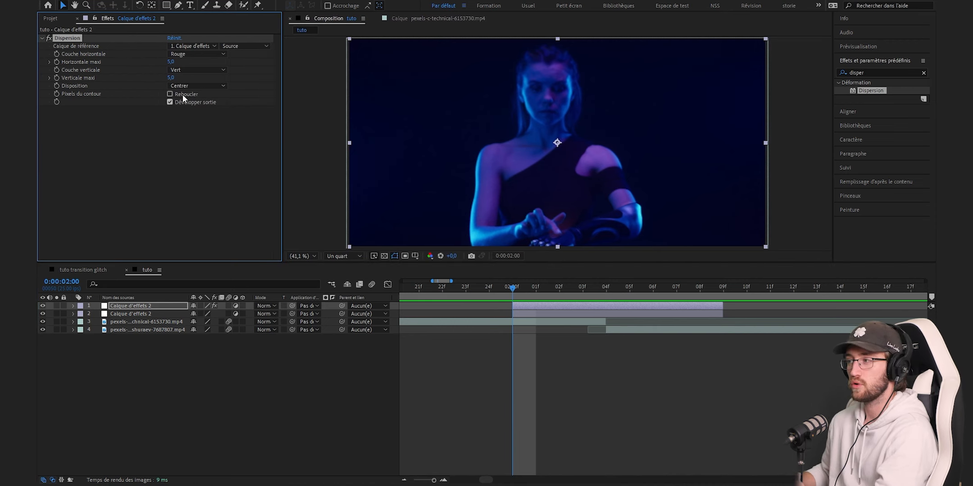
pyautogui.click(197, 46)
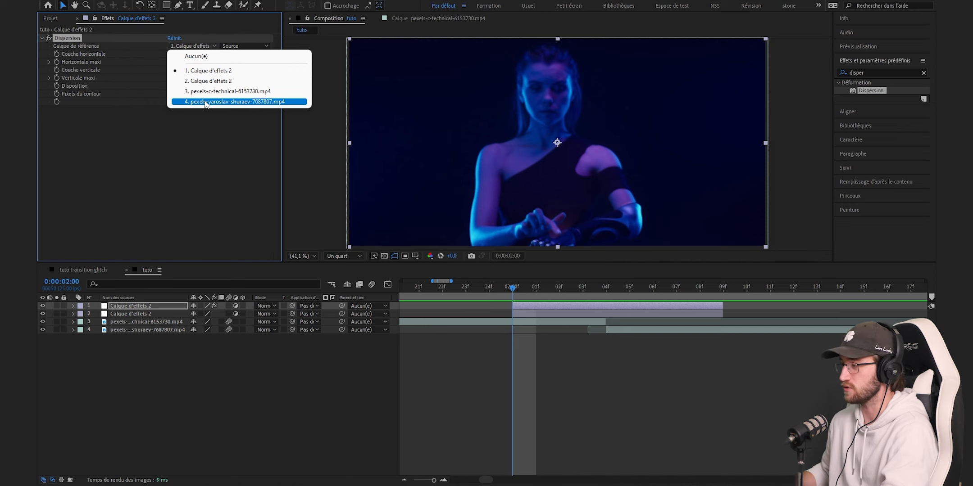
pyautogui.click(206, 101)
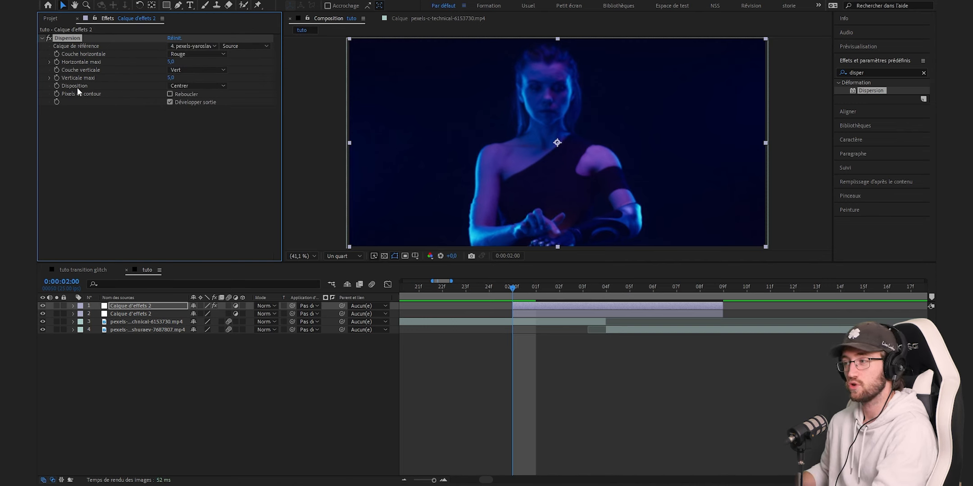
# Start keyframing Dispersion's Horizontale maxi at 0:00:02:00 with a value of 0 and reveal the layer's keyframes.
pyautogui.click(57, 62)
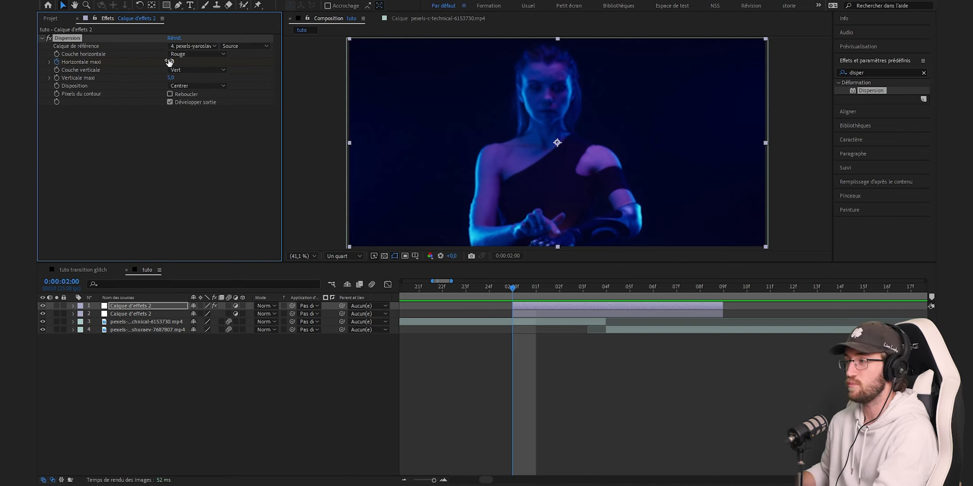
pyautogui.click(170, 62)
pyautogui.write('0')
pyautogui.press('Return')
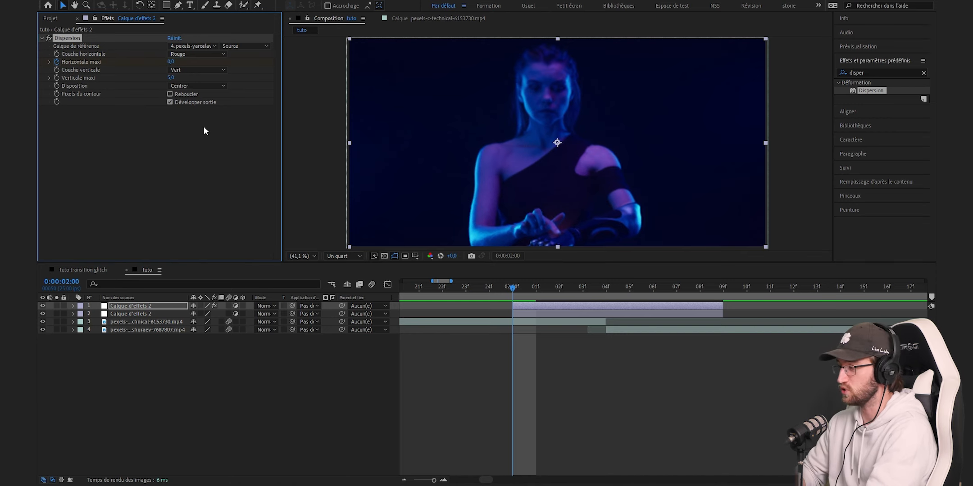
pyautogui.press('u')
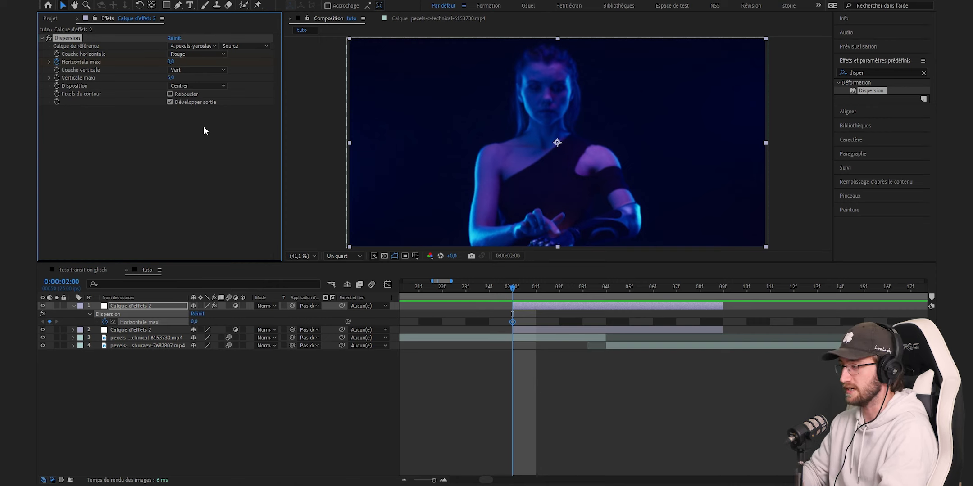
# Keyframe Horizontale maxi at -500 three frames into the adjustment layer, at 0:00:02:03.
pyautogui.press('pagedown')
pyautogui.press('pagedown')
pyautogui.press('pagedown')
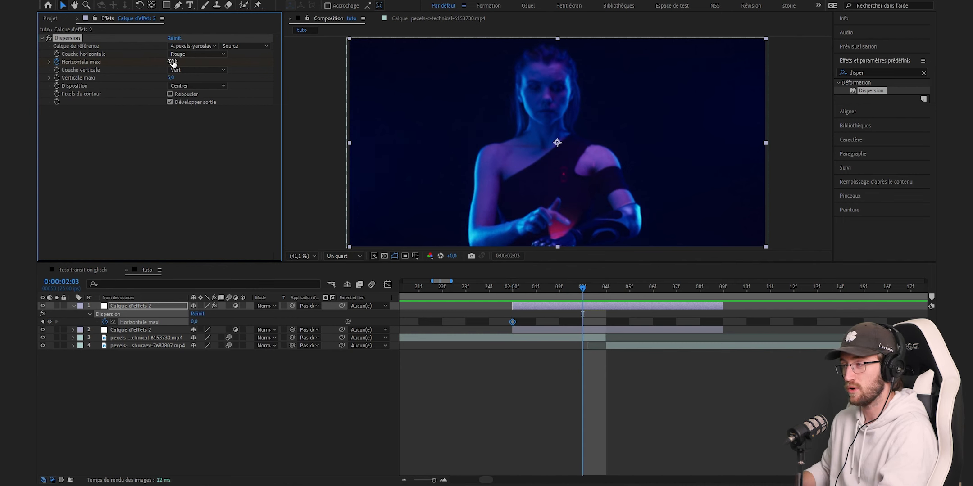
pyautogui.write('-500')
pyautogui.press('Return')
# Keyframe Horizontale maxi at 500 on the cut frame, 0:00:02:04.
pyautogui.press('pagedown')
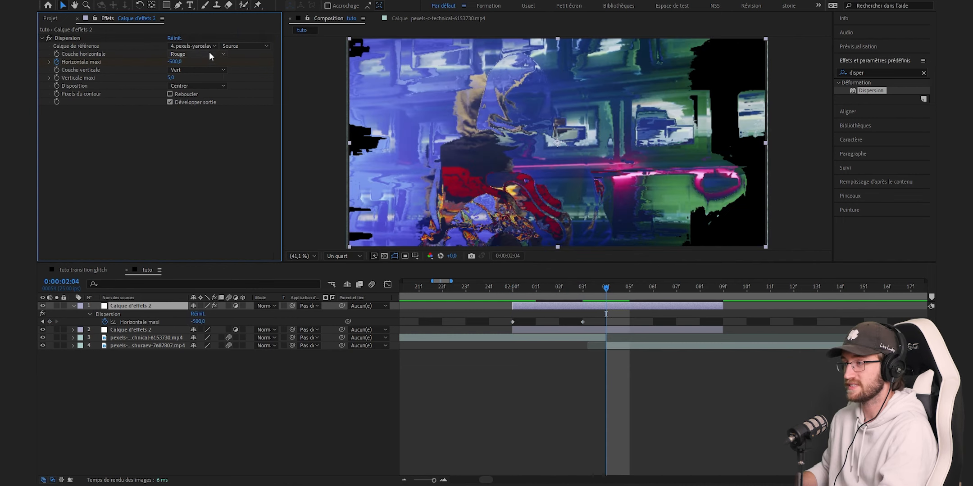
pyautogui.click(180, 65)
pyautogui.write('500')
pyautogui.press('Return')
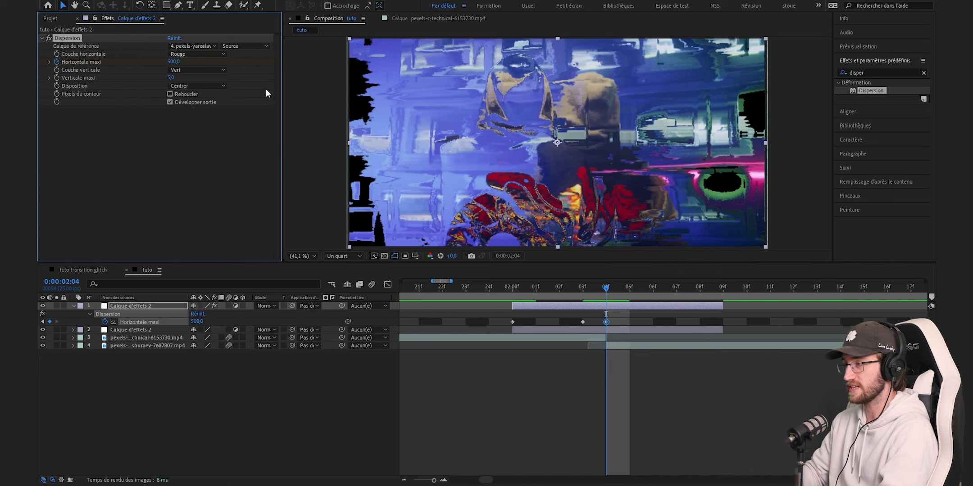
# Keyframe Horizontale maxi back to 0 at the end of the adjustment layer, 0:00:02:09.
pyautogui.press('pagedown')
pyautogui.press('pagedown')
pyautogui.press('pagedown')
pyautogui.press('pagedown')
pyautogui.press('pagedown')
pyautogui.click(177, 61)
pyautogui.write('0')
pyautogui.press('Return')
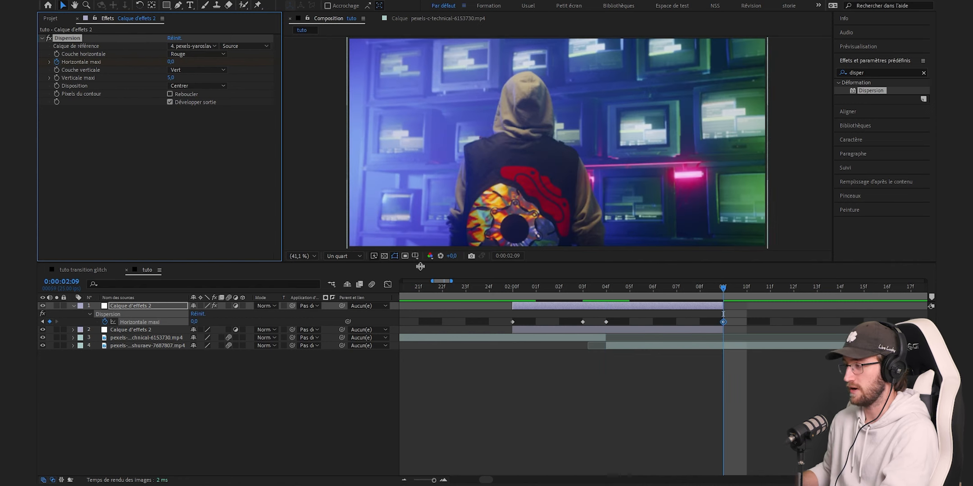
# Check the keyframed distortion, return to 0:00:02:00 and set Dispersion's Verticale maxi to 0.
pyautogui.click(514, 287)
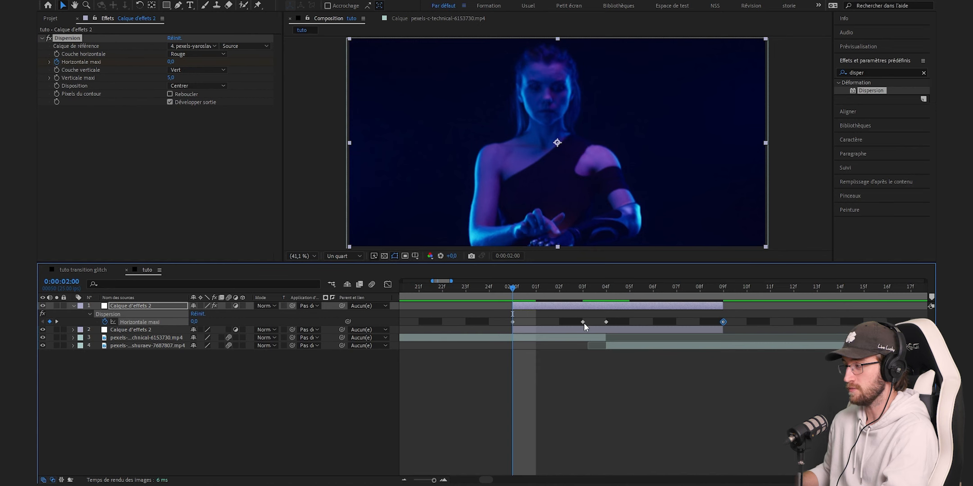
pyautogui.press('k')
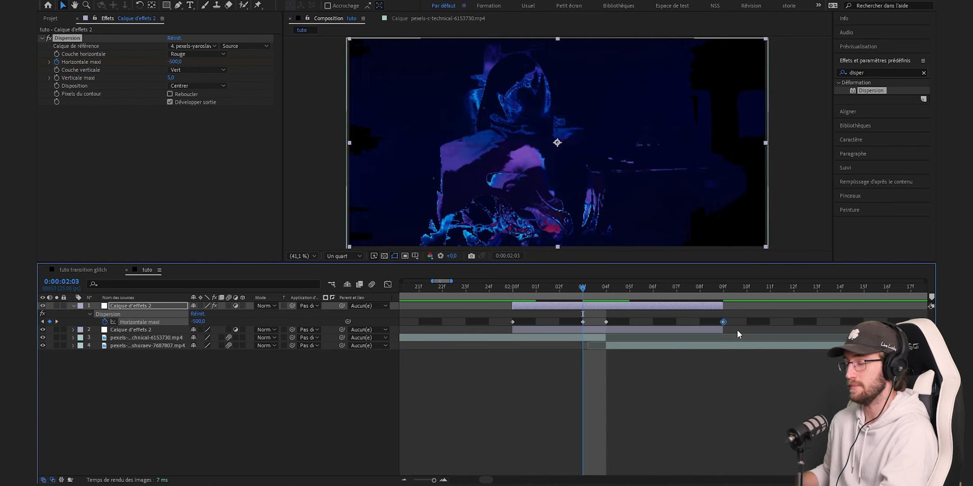
pyautogui.click(514, 288)
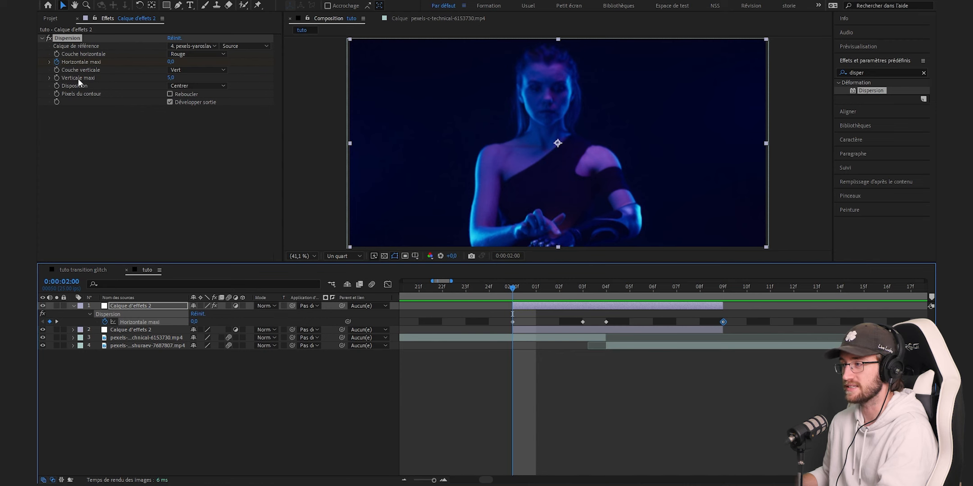
pyautogui.click(170, 78)
pyautogui.click(179, 218)
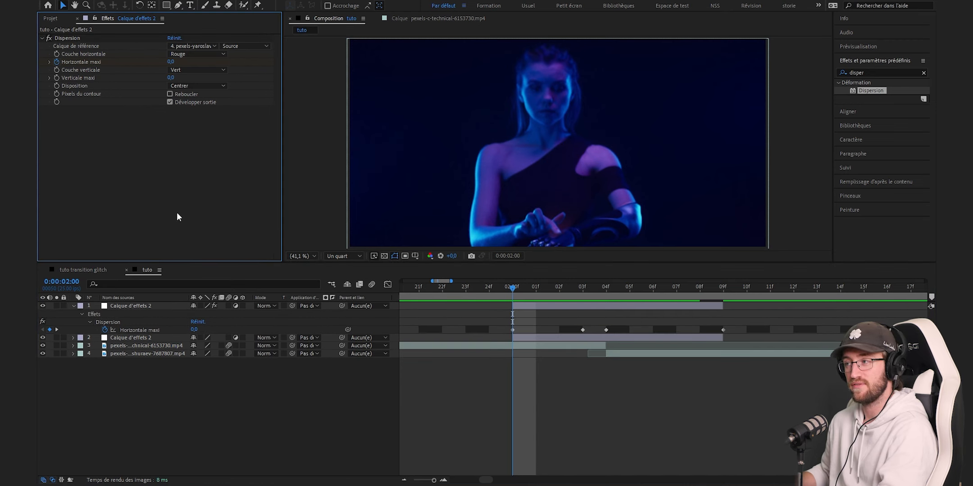
# Duplicate the Dispersion effect and set the copy's Horizontale maxi to 500 at 0:00:02:03.
pyautogui.click(70, 38)
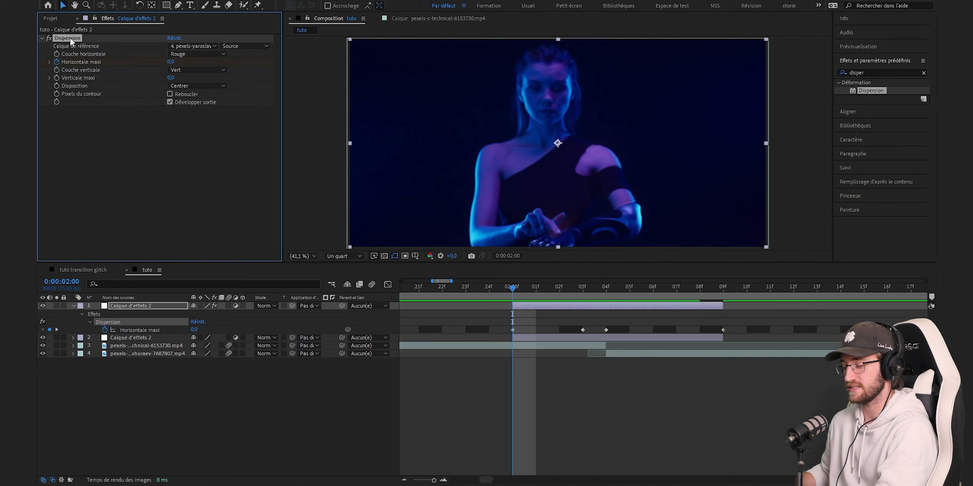
pyautogui.hotkey('ctrl', 'd')
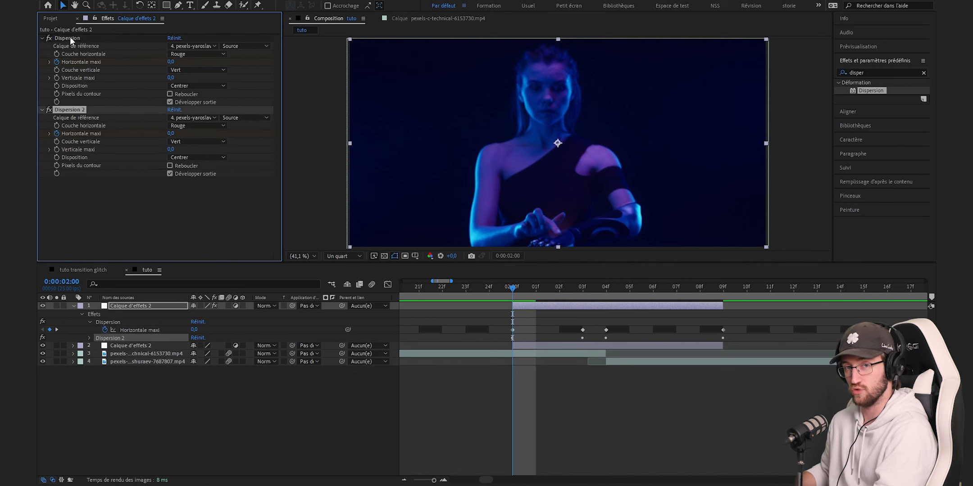
pyautogui.click(582, 286)
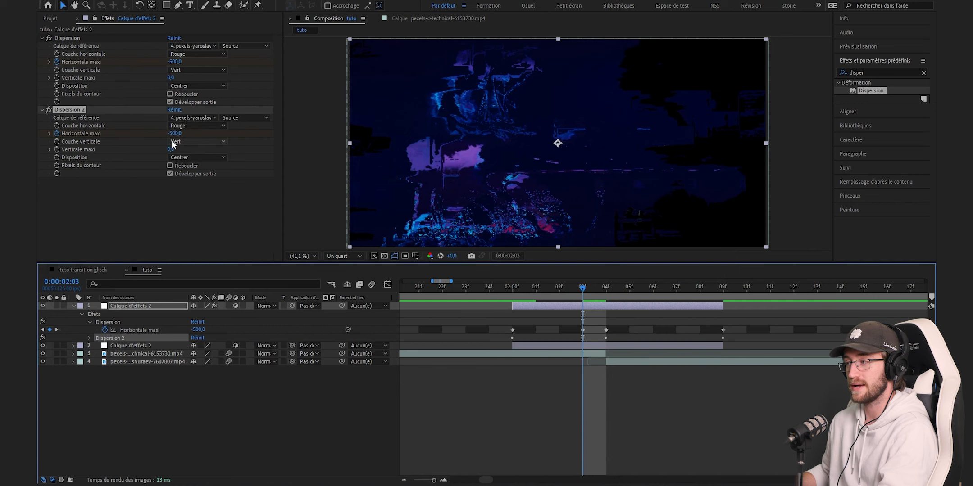
pyautogui.click(174, 134)
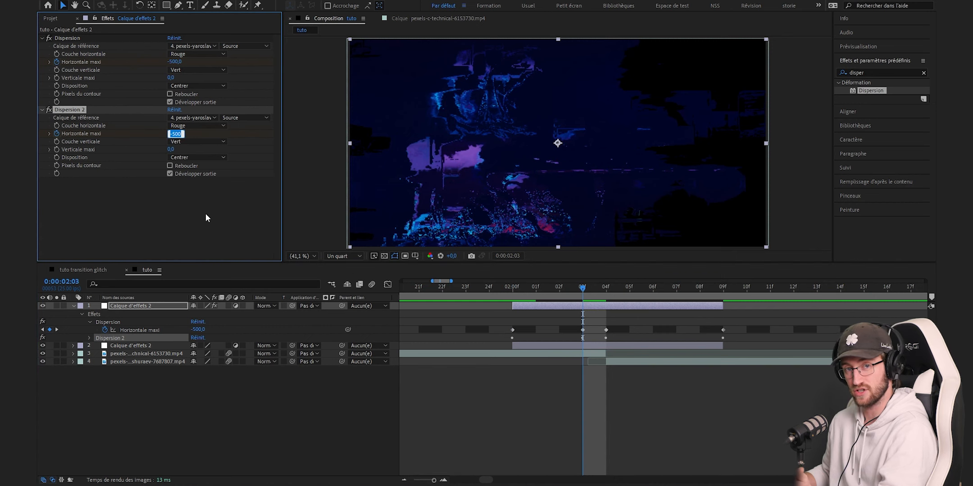
pyautogui.write('500')
pyautogui.press('Return')
pyautogui.press('pagedown')
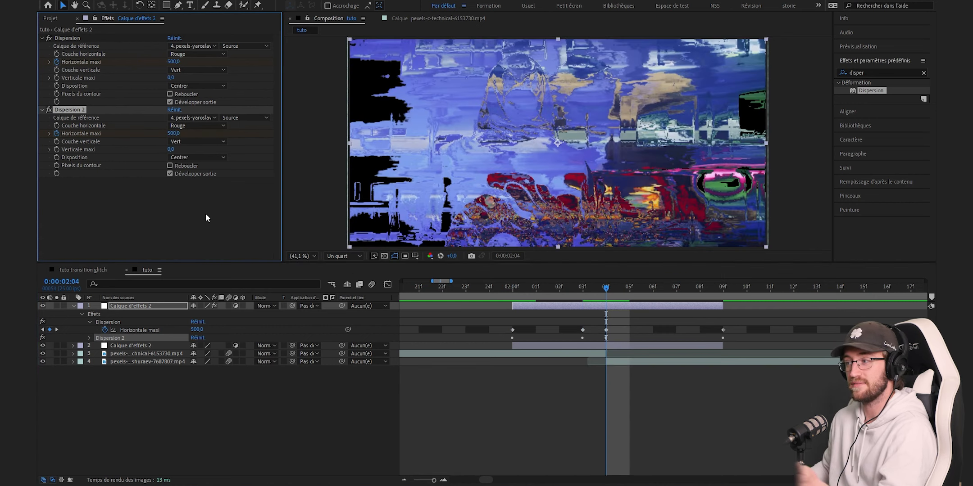
# Set Dispersion 2's Horizontale maxi to -500 on the cut frame, 0:00:02:04.
pyautogui.click(174, 134)
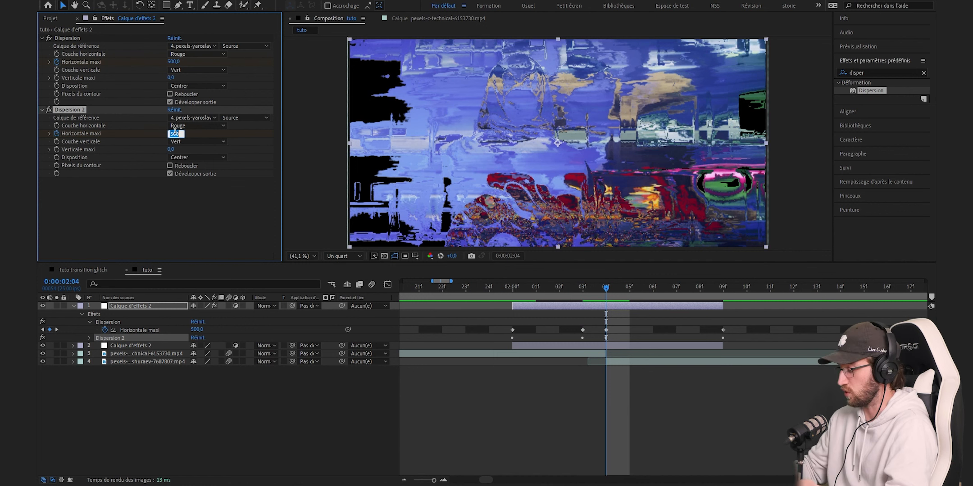
pyautogui.write('-500')
pyautogui.press('Return')
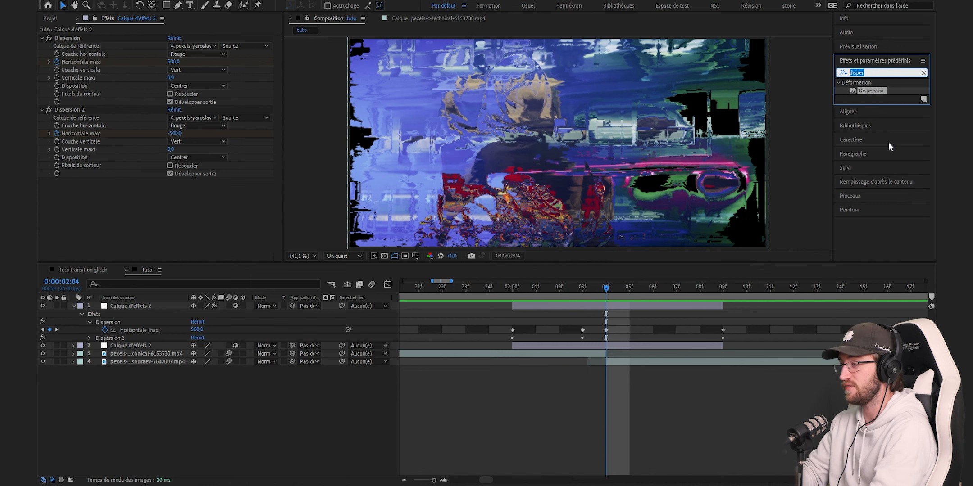
# Find the Déformation numérique VR effect and apply it to the upper adjustment layer.
pyautogui.write('num')
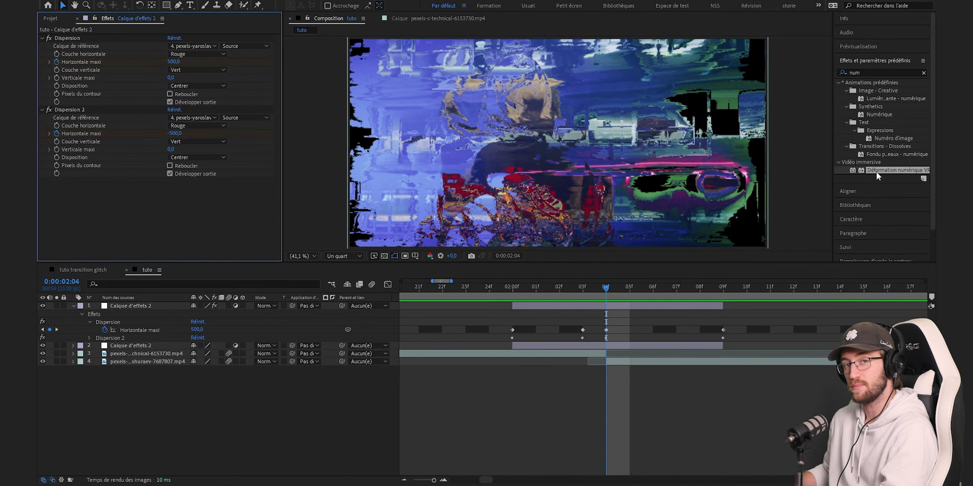
pyautogui.click(877, 170)
pyautogui.moveTo(877, 169); pyautogui.dragTo(614, 304)
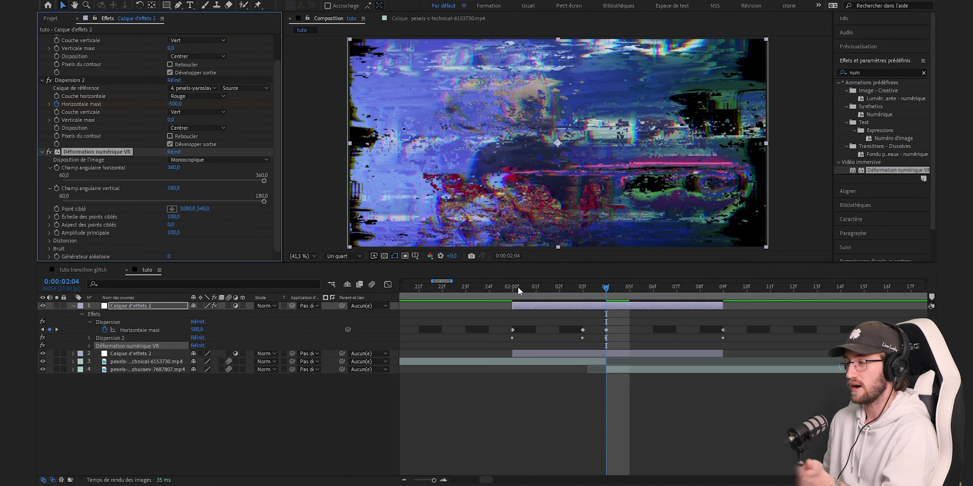
# Keyframe Déformation numérique VR's Amplitude principale at 0 at the start of the adjustment layer, 0:00:02:00.
pyautogui.click(517, 286)
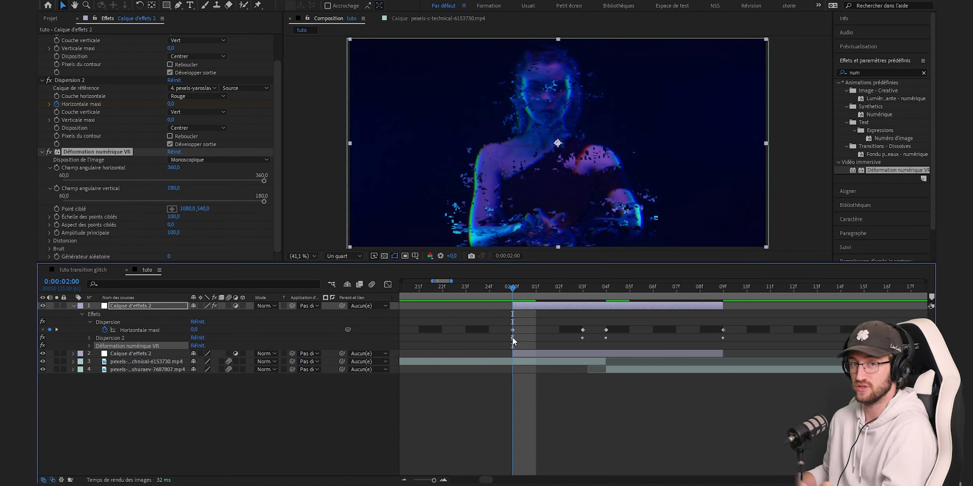
pyautogui.click(60, 238)
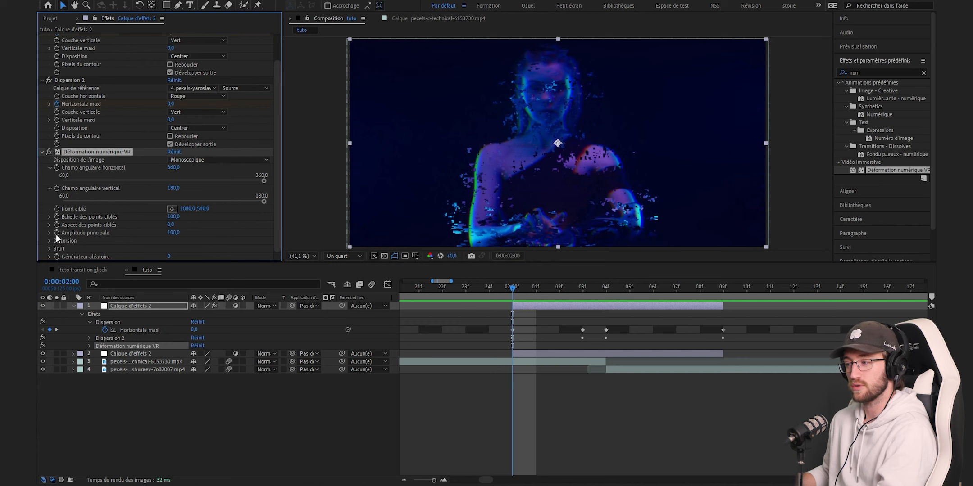
pyautogui.click(56, 233)
pyautogui.click(173, 233)
pyautogui.write('0')
pyautogui.press('Return')
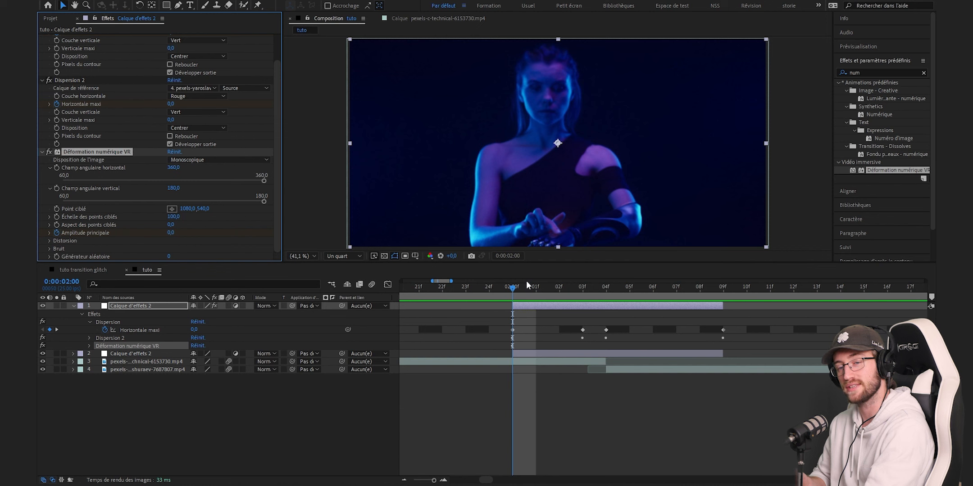
# Keyframe Amplitude principale at 100 at 0:00:02:03 and hold that value on the cut frame, 0:00:02:04.
pyautogui.press('k')
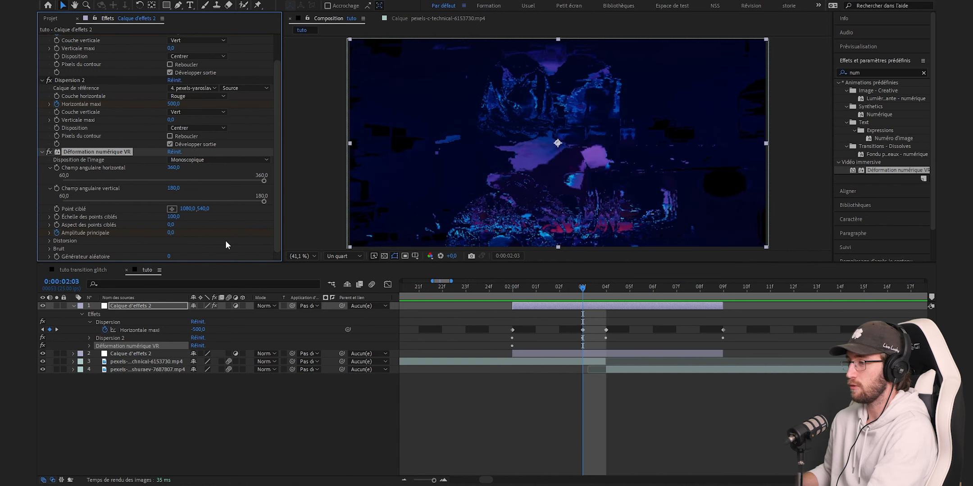
pyautogui.click(170, 233)
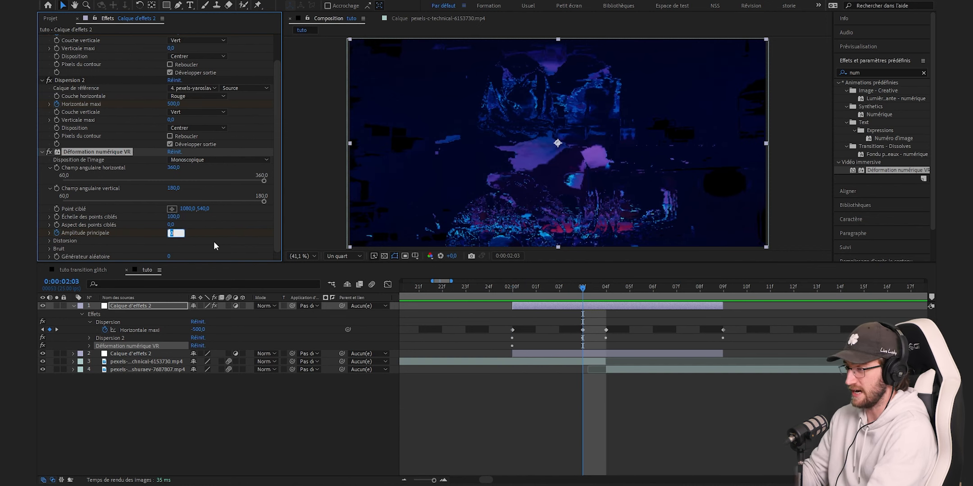
pyautogui.write('100')
pyautogui.press('Return')
pyautogui.press('k')
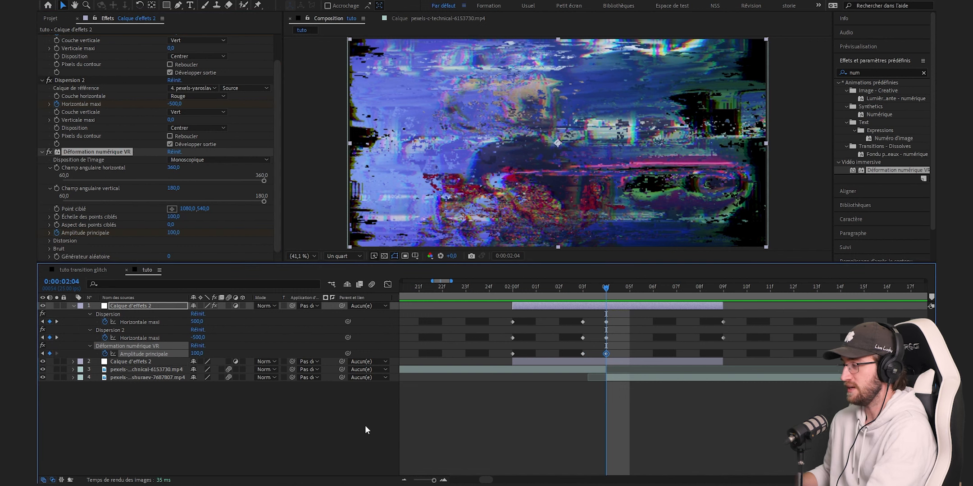
# Keyframe Amplitude principale at 0 at 0:00:02:09 and scrub the transition from 0:00:02:00 to the cut to check it.
pyautogui.press('k')
pyautogui.click(174, 233)
pyautogui.write('0')
pyautogui.press('Return')
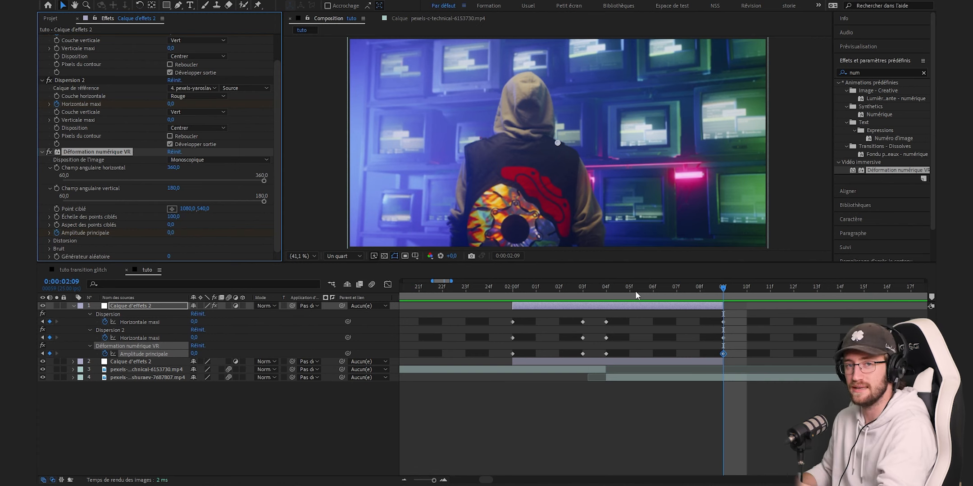
pyautogui.click(516, 287)
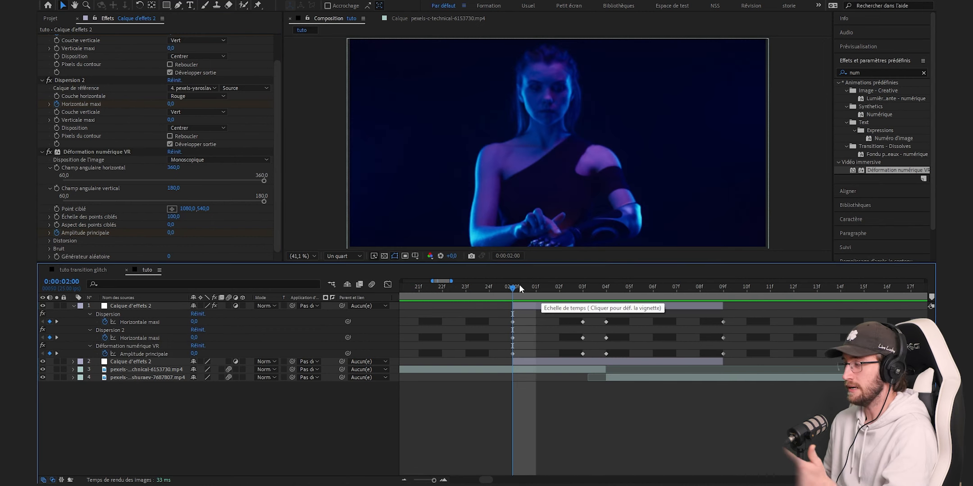
pyautogui.moveTo(515, 288); pyautogui.dragTo(603, 296)
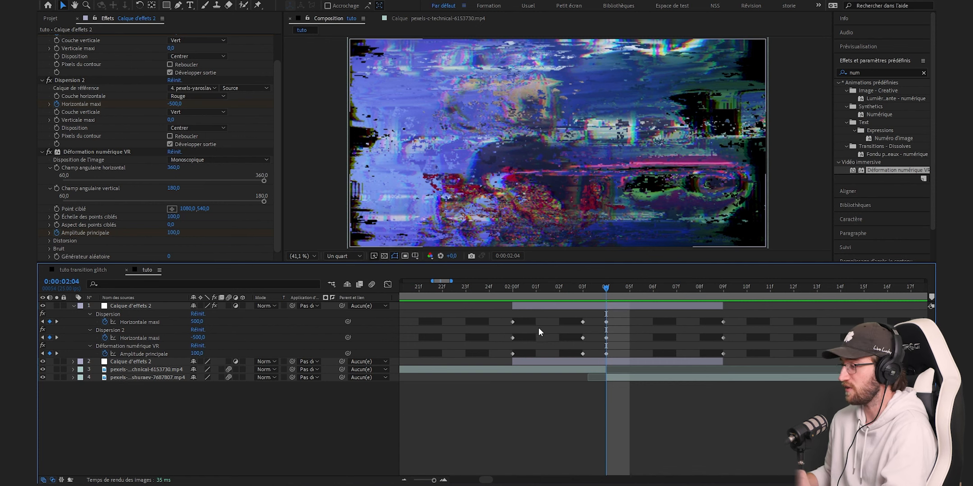
# Find the Colorama effect and apply it to the upper adjustment layer.
pyautogui.click(882, 73)
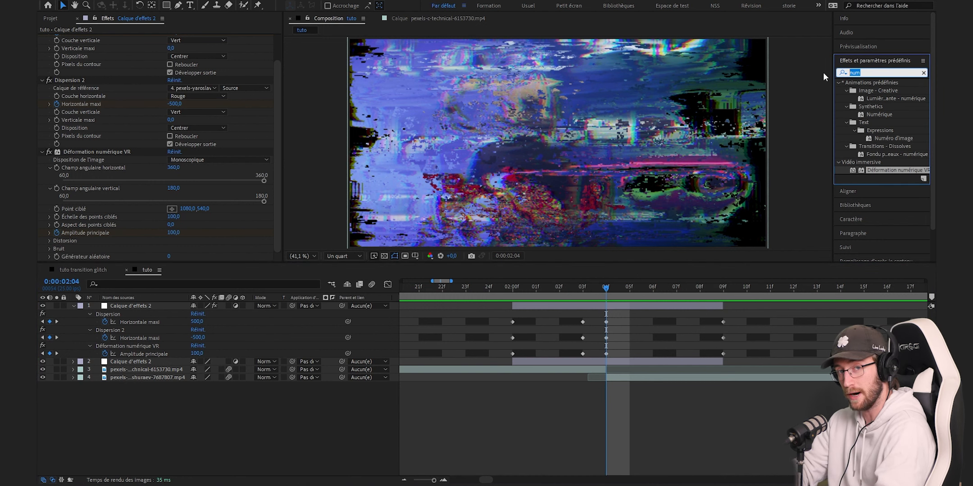
pyautogui.write('colo')
pyautogui.moveTo(871, 215); pyautogui.dragTo(633, 306)
# Keyframe Colorama's Part de l'original at 100% at the start of the adjustment layer, 0:00:02:00.
pyautogui.press('i')
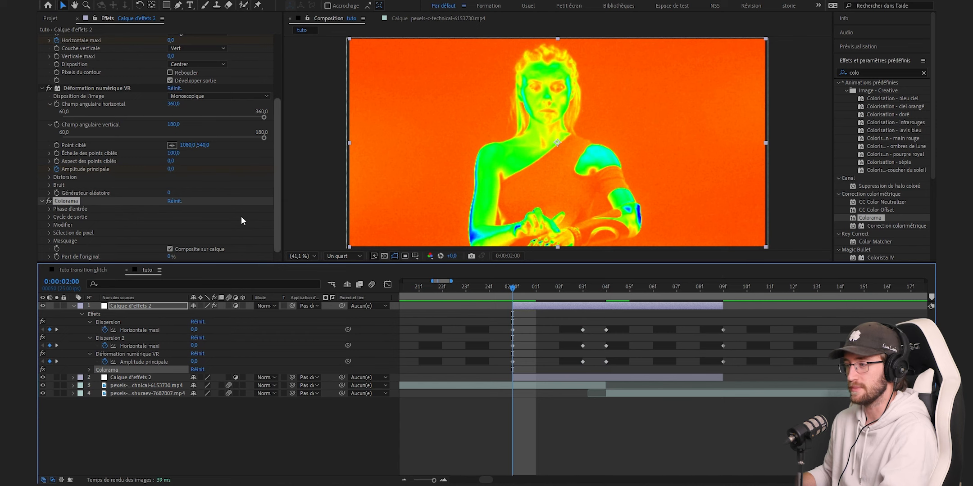
pyautogui.click(57, 257)
pyautogui.moveTo(170, 257); pyautogui.dragTo(354, 277)
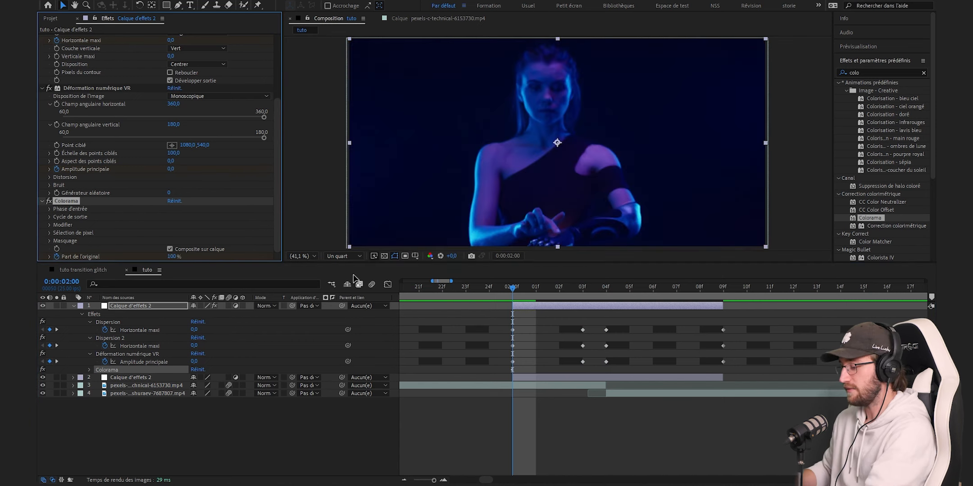
# Keyframe Colorama's Part de l'original at 50% three frames further on, at 0:00:02:03.
pyautogui.press('pagedown')
pyautogui.press('pagedown')
pyautogui.press('pagedown')
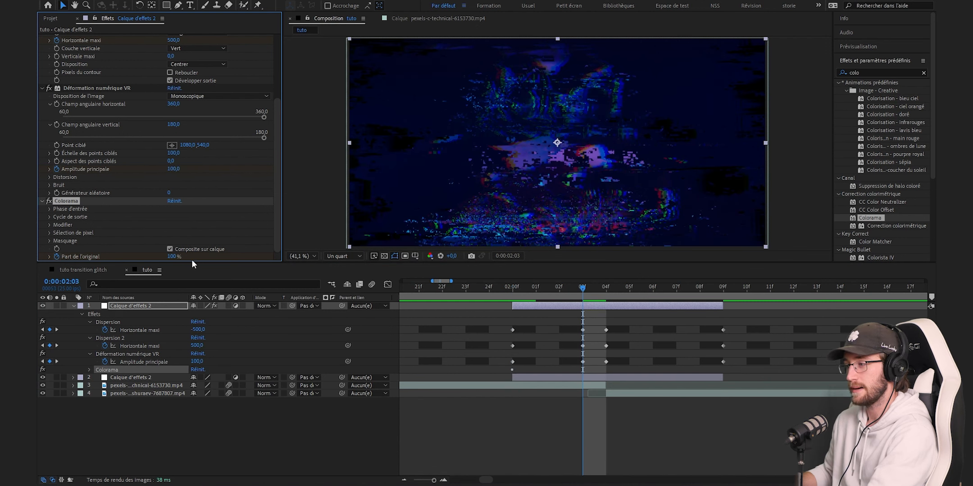
pyautogui.write('50')
pyautogui.press('Return')
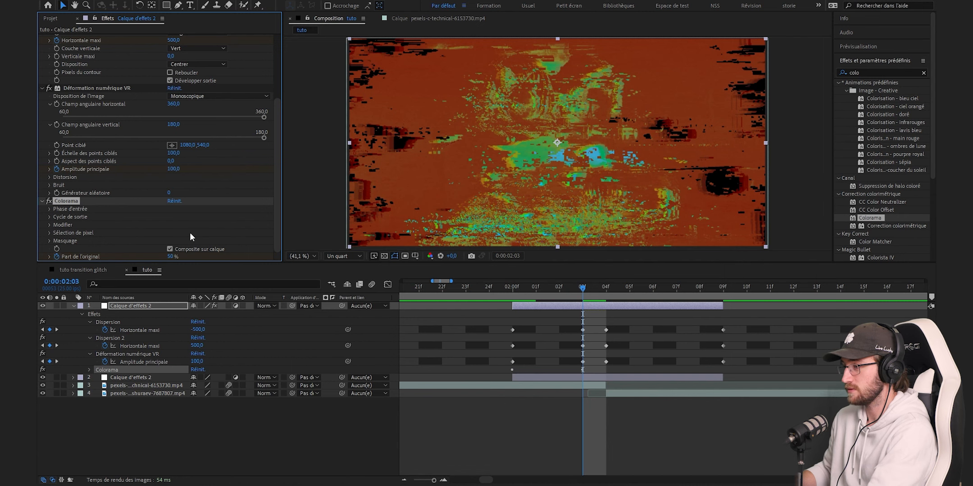
# Add a keyframe holding Part de l'original at 50% on the cut frame, 0:00:02:04.
pyautogui.press('u')
pyautogui.press('pagedown')
pyautogui.click(47, 369)
# Keyframe Part de l'original at 100% at the end of the adjustment layer, 0:00:02:09.
pyautogui.press('k')
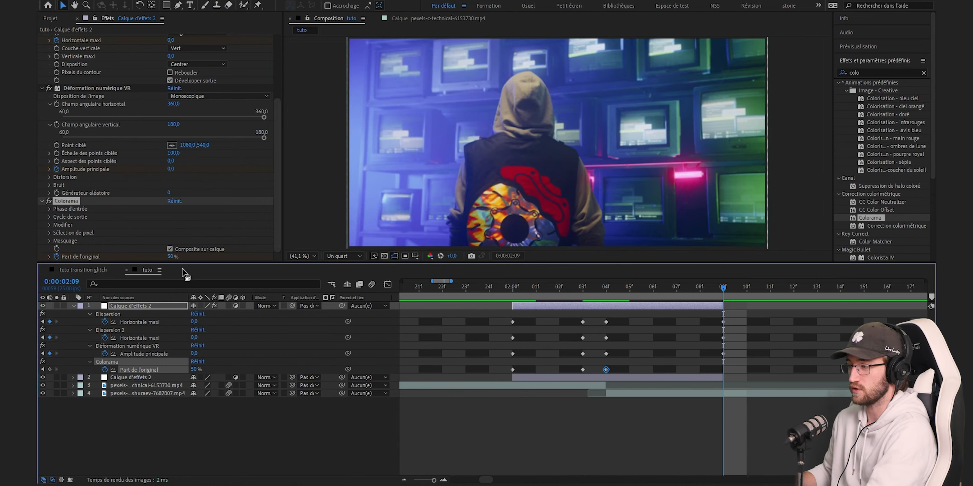
pyautogui.click(171, 257)
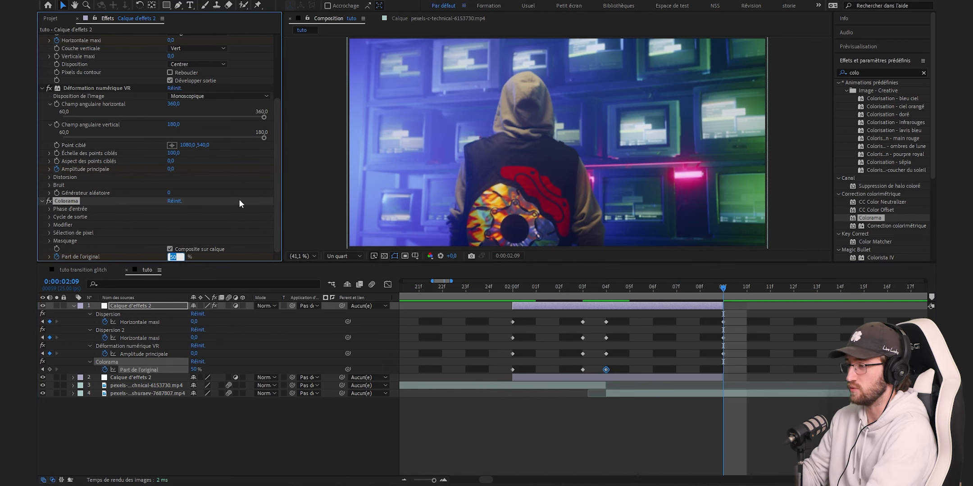
pyautogui.write('100')
pyautogui.press('Return')
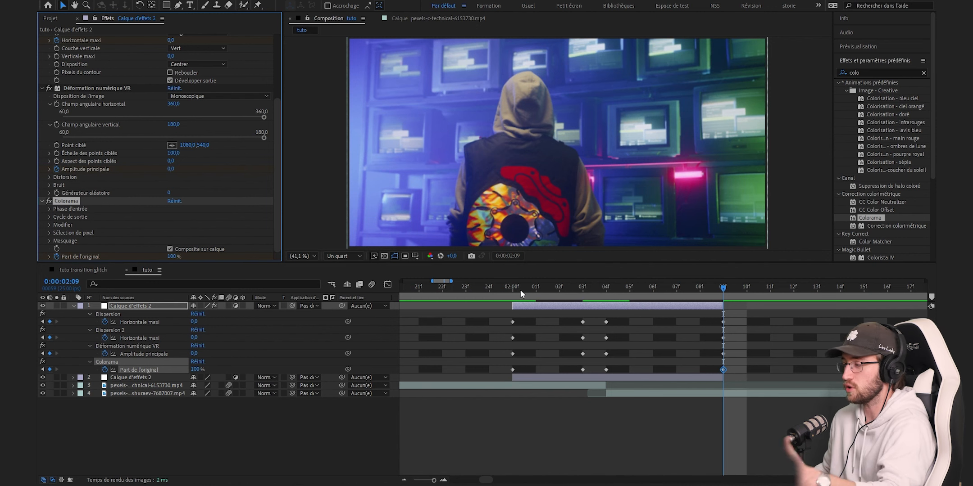
# Keyframe Colorama's Changement de phase at 120° on the cut frame, 0:00:02:04, and reveal the layer's modified properties.
pyautogui.press('j')
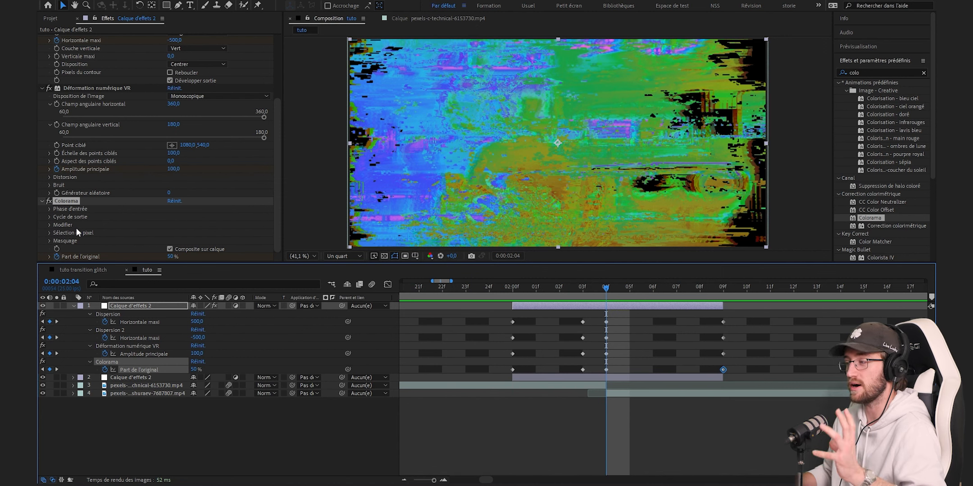
pyautogui.click(49, 210)
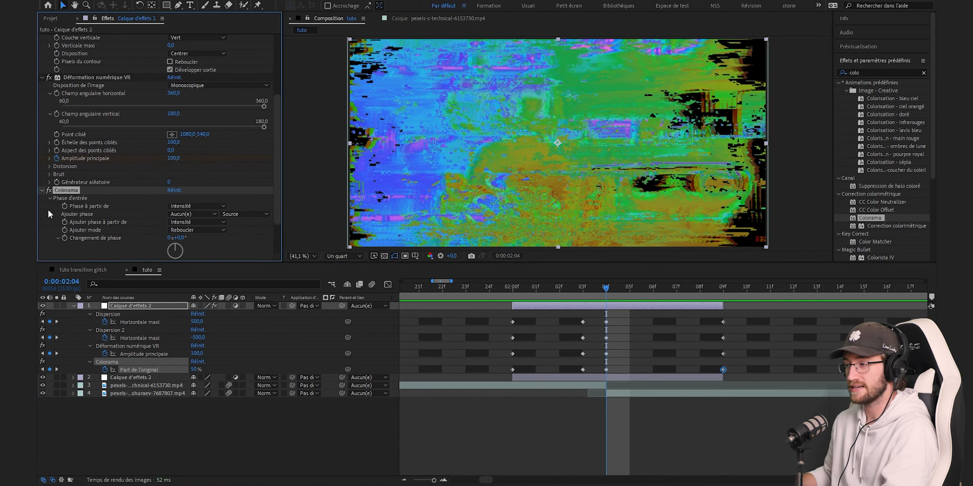
pyautogui.click(65, 237)
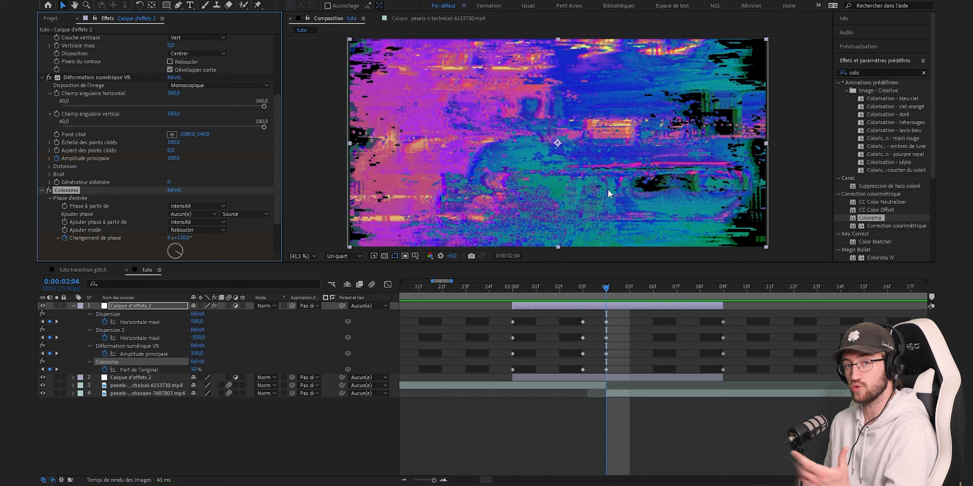
pyautogui.press('u')
pyautogui.press('u')
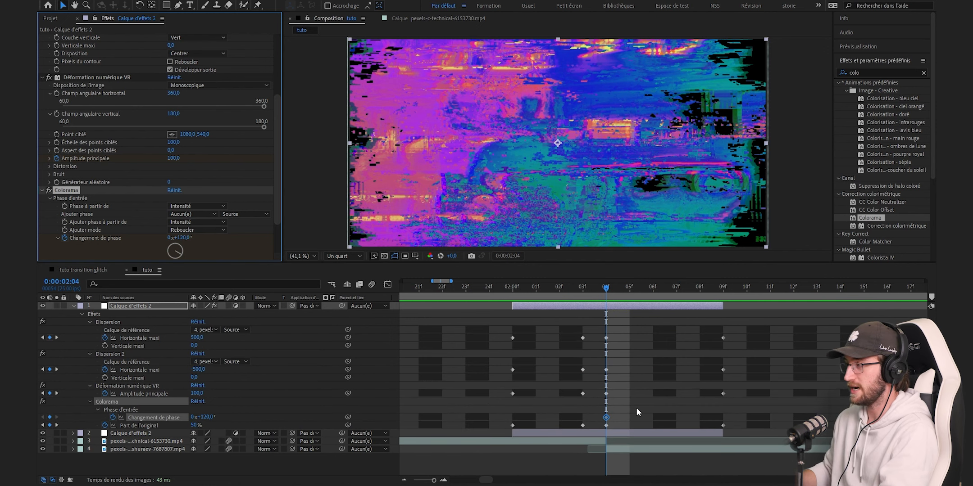
# Keyframe Colorama's Changement de phase at about 167° at 0:00:02:03.
pyautogui.press('pageup')
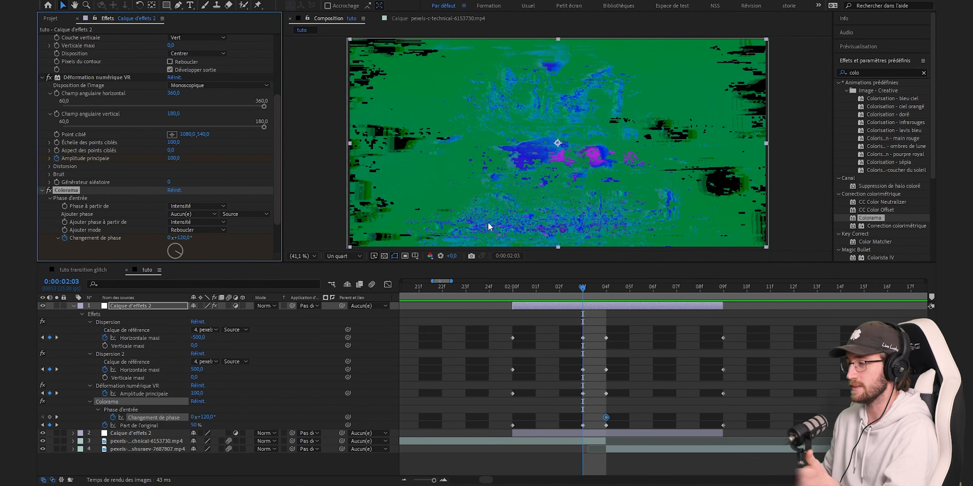
pyautogui.moveTo(179, 256)
pyautogui.mouseDown()
pyautogui.moveTo(191, 250)
pyautogui.moveTo(182, 226)
pyautogui.moveTo(180, 271)
pyautogui.mouseUp()
pyautogui.scroll(-3, 271, 239)
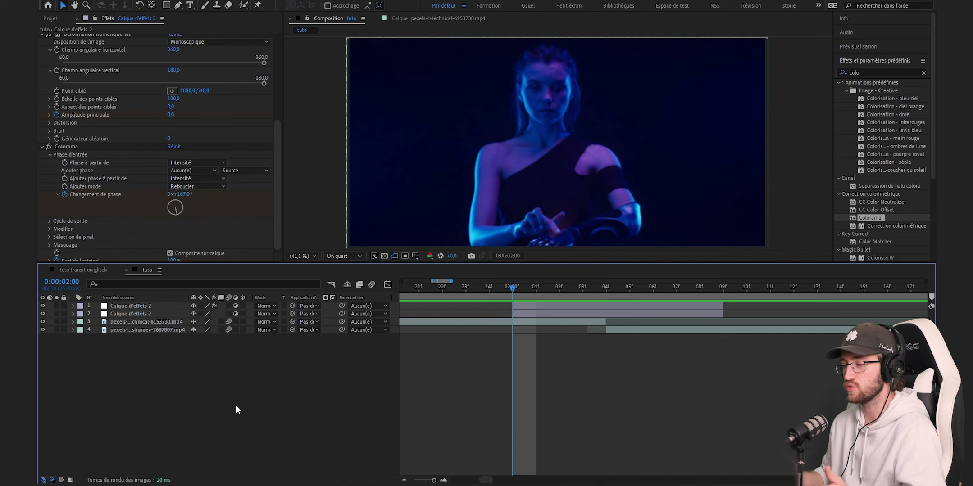
# Apply Dispersion to the lower adjustment layer and set Horizontale maxi and the keyframed Verticale maxi to 0 at 0:00:02:00.
pyautogui.moveTo(870, 91); pyautogui.dragTo(539, 315)
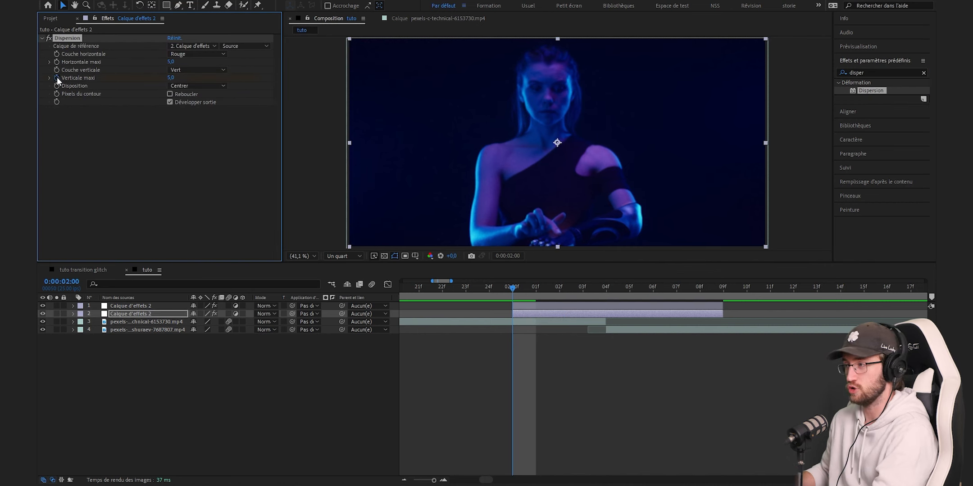
pyautogui.click(172, 61)
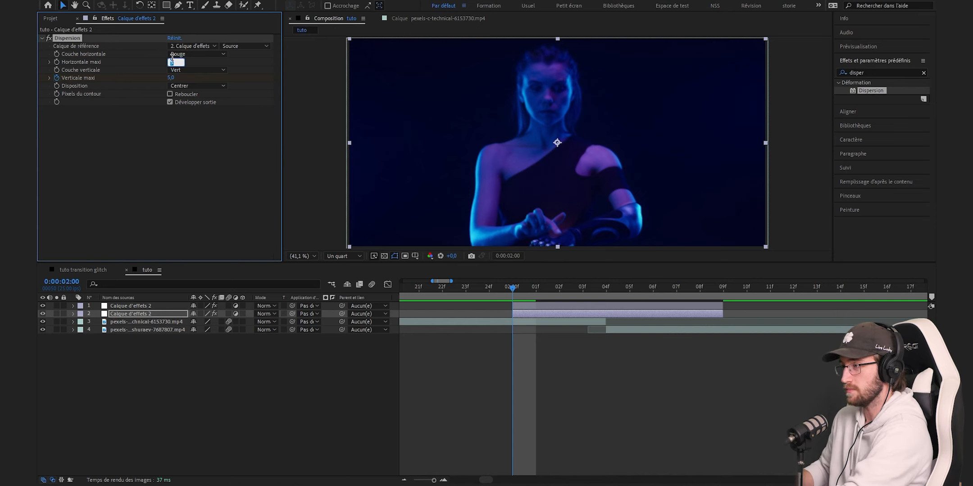
pyautogui.write('0')
pyautogui.press('Tab')
pyautogui.write('0')
pyautogui.press('Return')
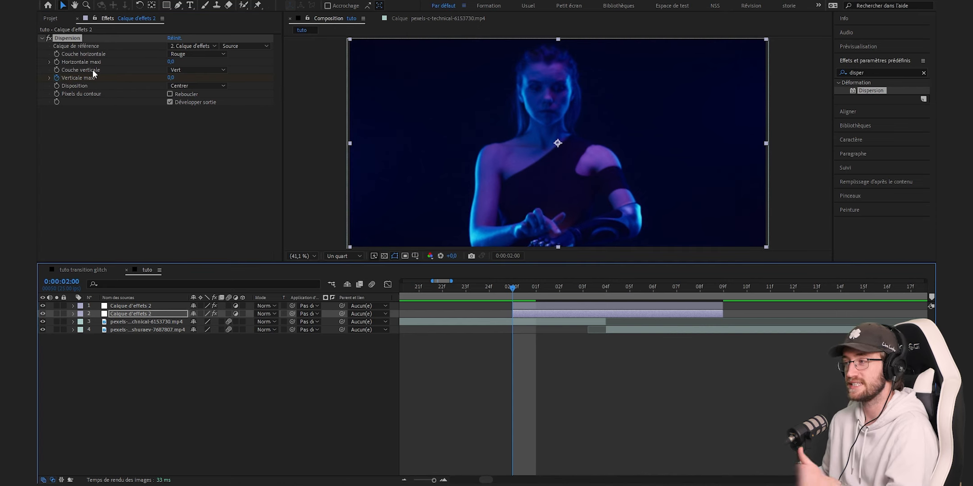
# Set the new Dispersion's Couche verticale to Bleu and reveal the lower adjustment layer's keyframes.
pyautogui.click(185, 70)
pyautogui.click(196, 103)
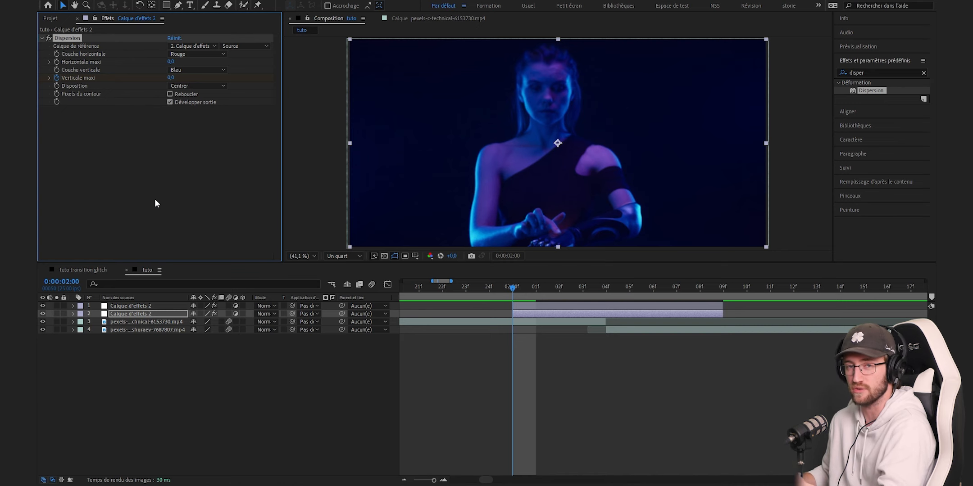
pyautogui.press('u')
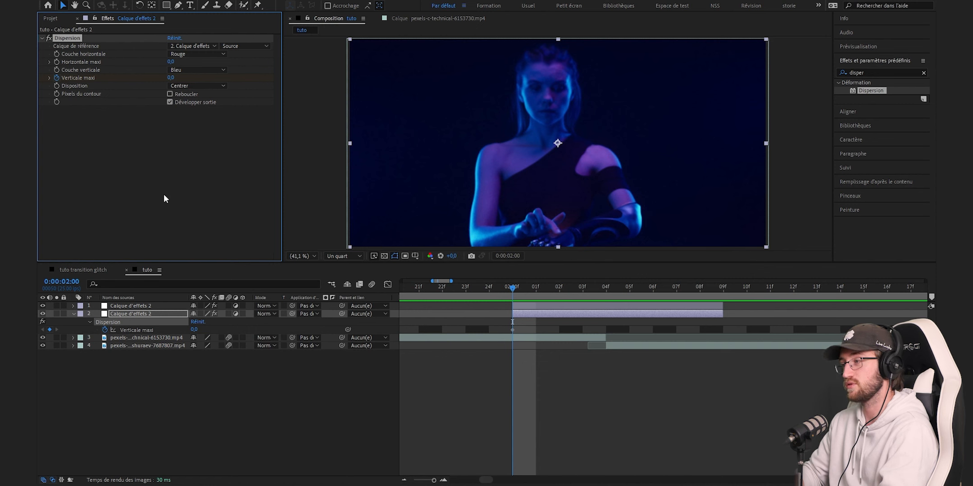
# Keyframe the lower adjustment layer's Verticale maxi at 300 at 0:00:02:03.
pyautogui.press('space')
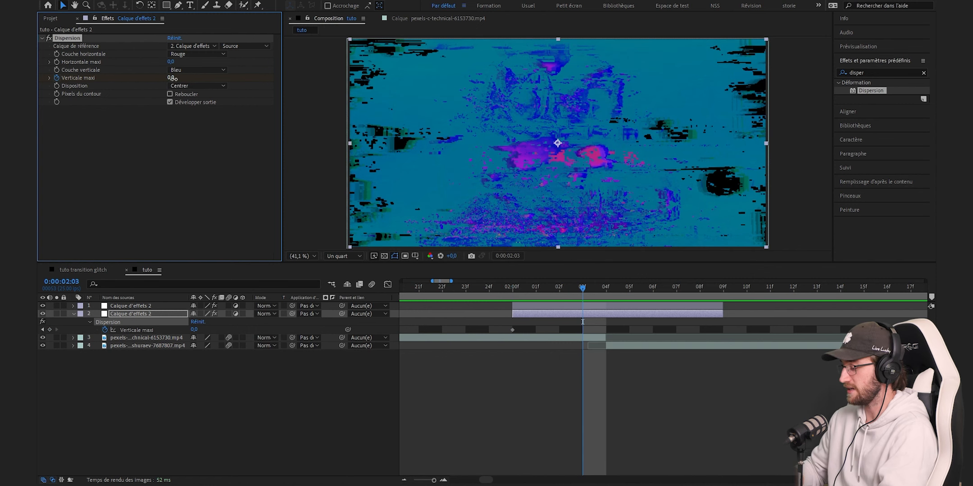
pyautogui.write('300')
pyautogui.press('Return')
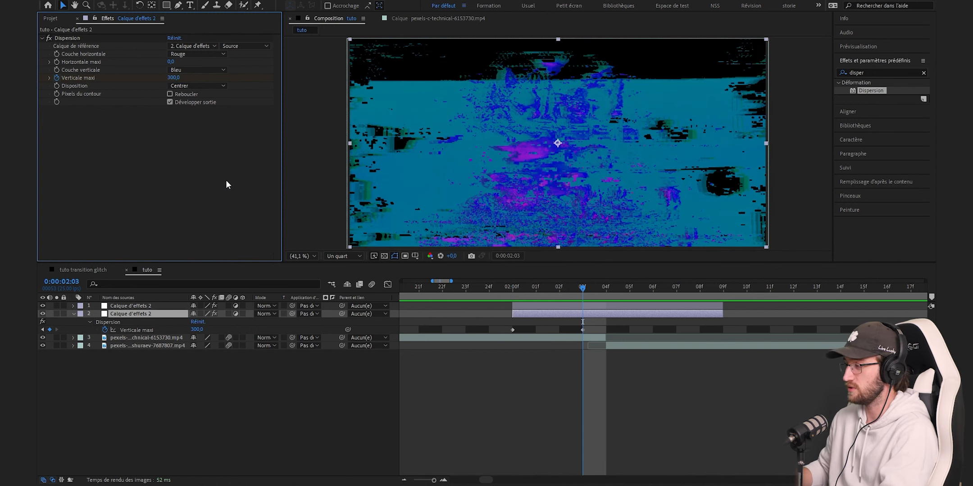
# Keyframe the lower adjustment layer's Verticale maxi at -300 at 0:00:02:04 and at 0 at 0:00:02:09.
pyautogui.press('pagedown')
pyautogui.click(175, 78)
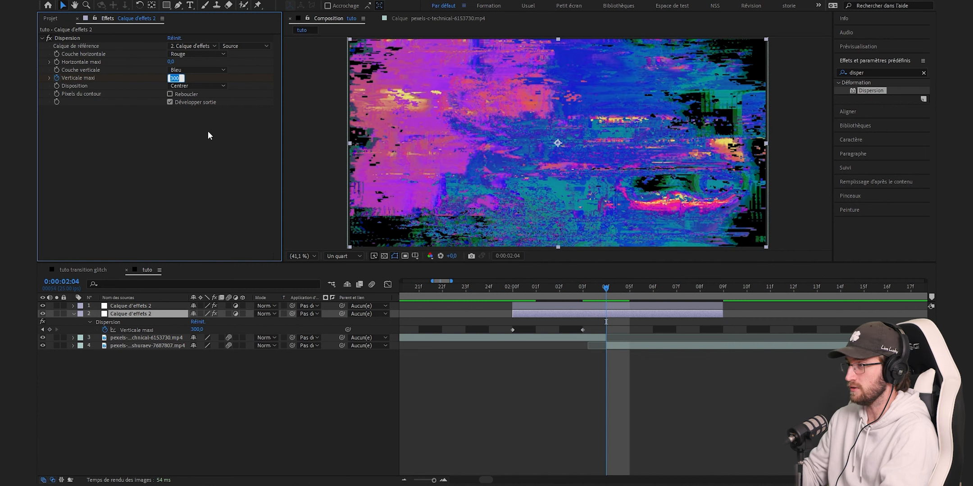
pyautogui.write('-300')
pyautogui.click(722, 289)
pyautogui.click(180, 78)
pyautogui.write('0')
pyautogui.click(220, 163)
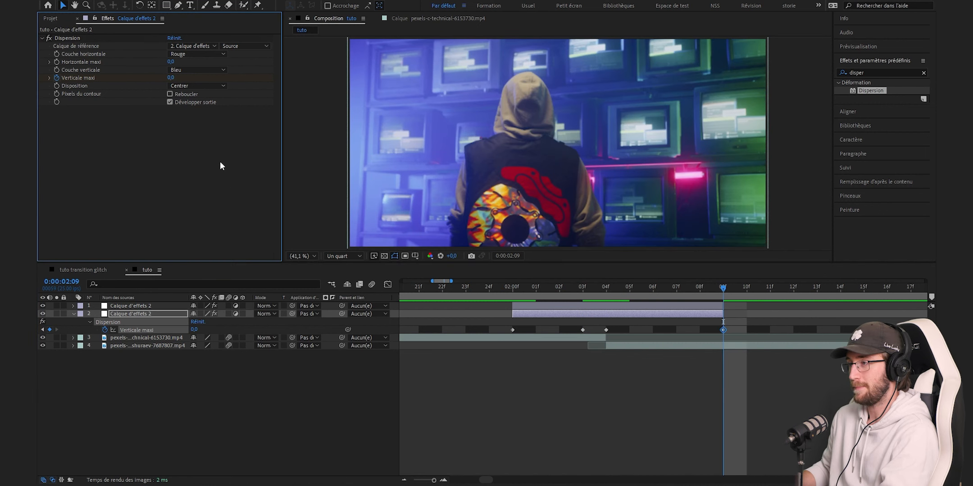
# Duplicate the lower adjustment layer's Dispersion and keyframe the copy's Verticale maxi at -300 at 0:00:02:03 and 300 at 0:00:02:04.
pyautogui.click(72, 40)
pyautogui.hotkey('ctrl', 'd')
pyautogui.press('j')
pyautogui.press('j')
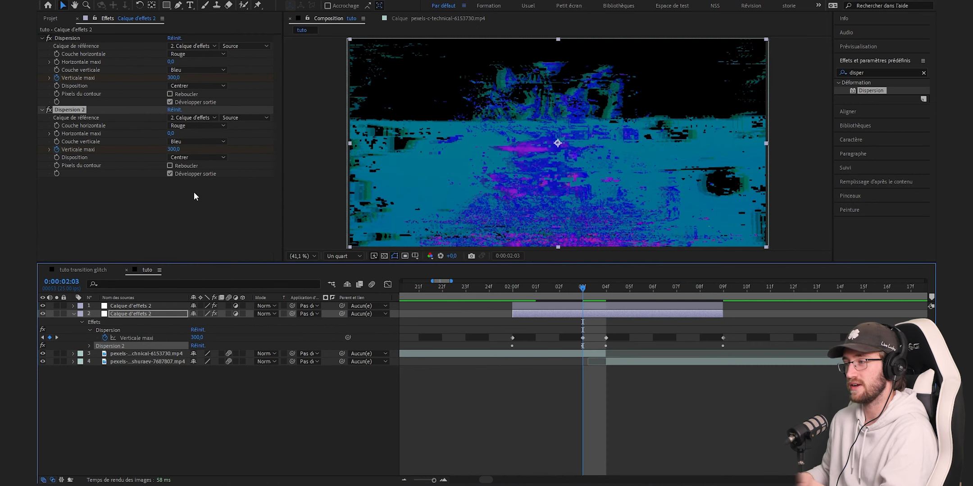
pyautogui.click(174, 149)
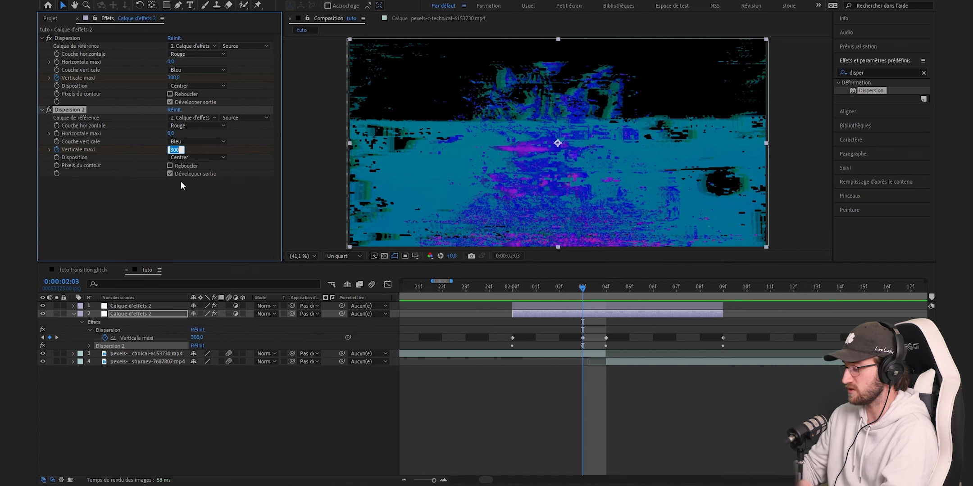
pyautogui.write('-300')
pyautogui.click(220, 246)
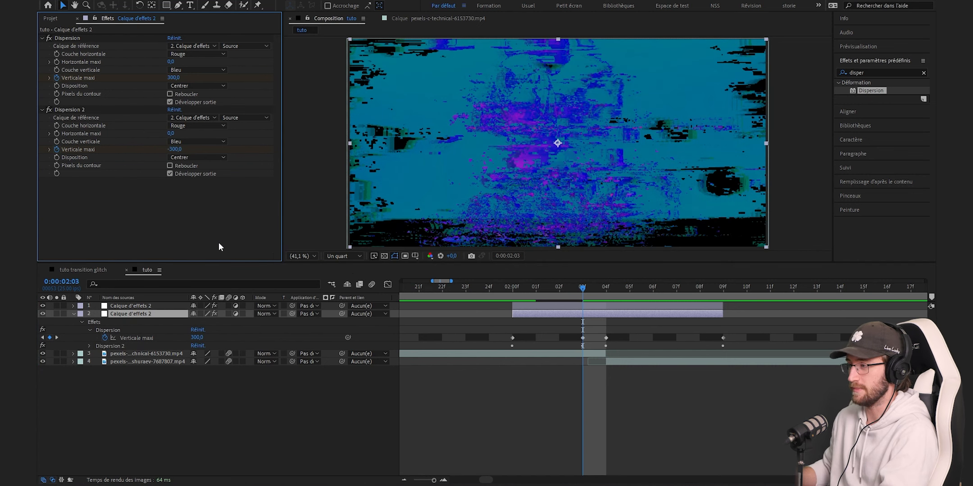
pyautogui.press('pagedown')
pyautogui.click(173, 150)
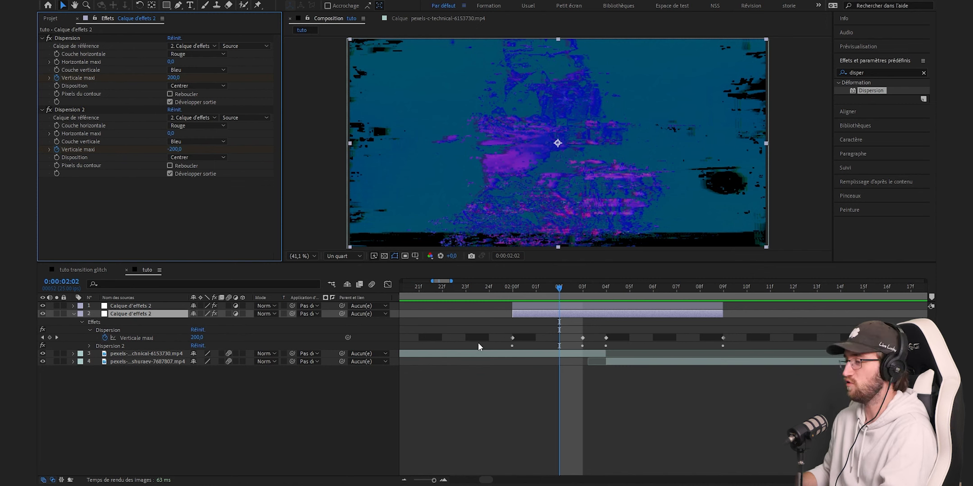
# Copy the keyframed Déformation numérique VR effect from the upper adjustment layer to the lower one at 0:00:02:00.
pyautogui.click(533, 306)
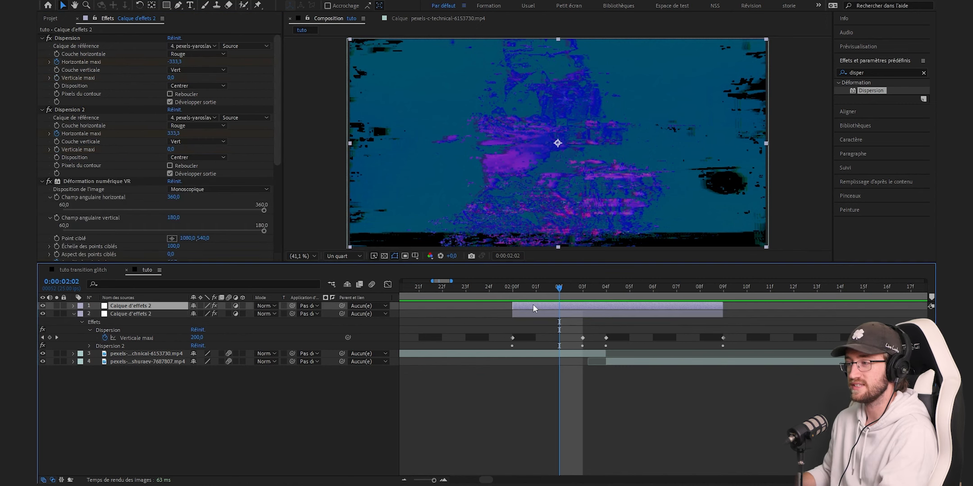
pyautogui.click(97, 182)
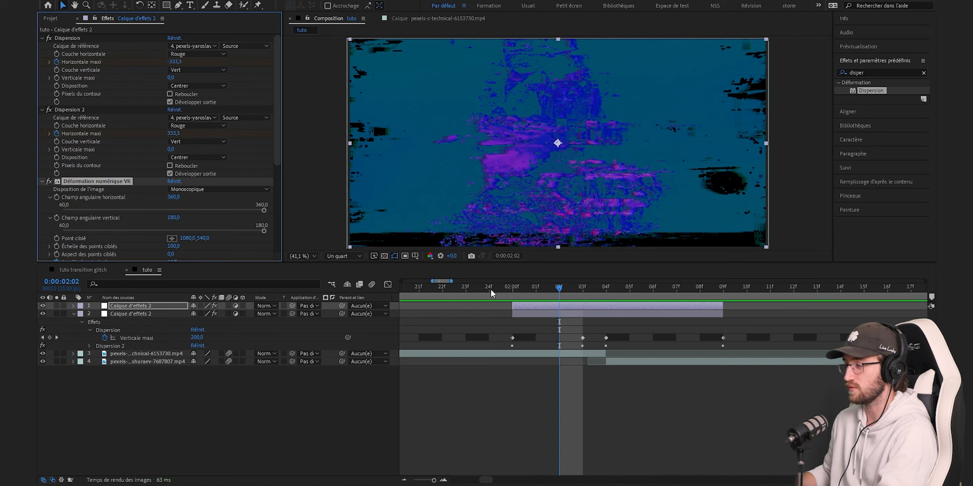
pyautogui.click(514, 287)
pyautogui.click(530, 314)
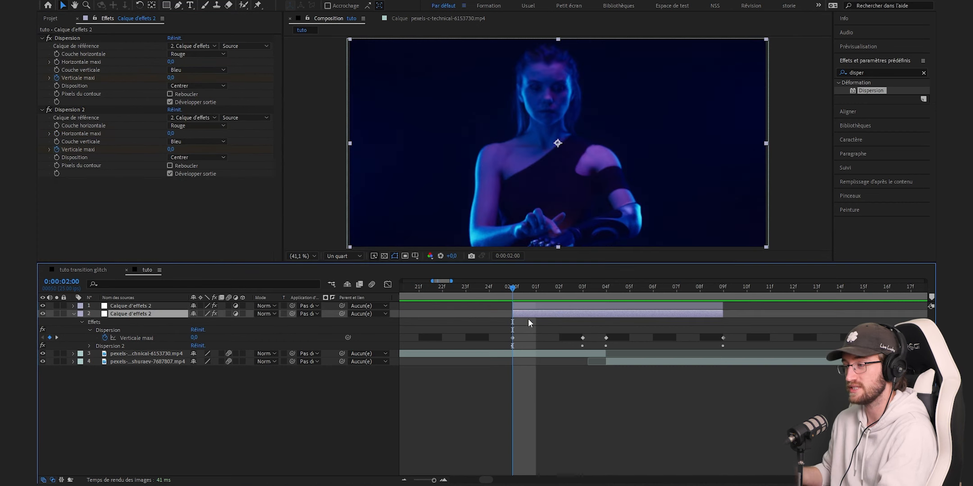
pyautogui.hotkey('ctrl', 'v')
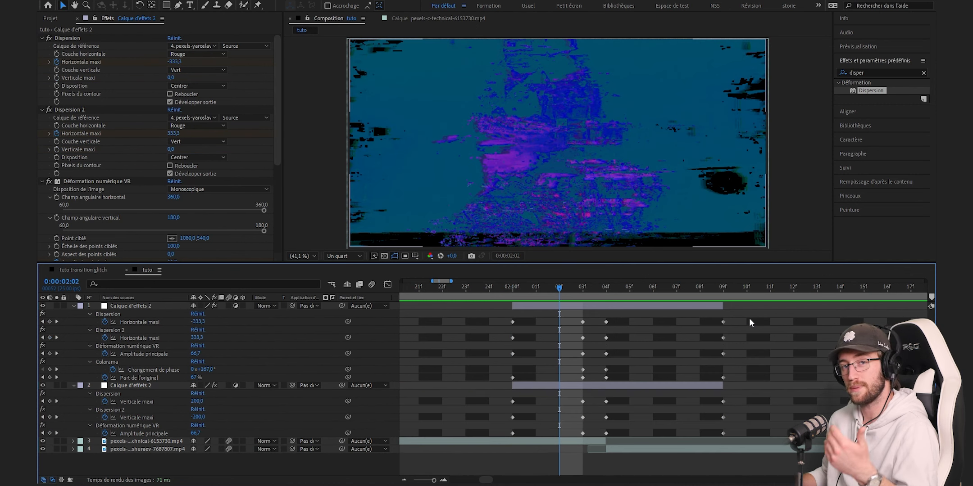
# Apply Easy Ease to all keyframes on both adjustment layers and show their curves in the graph editor.
pyautogui.moveTo(749, 318); pyautogui.dragTo(494, 434)
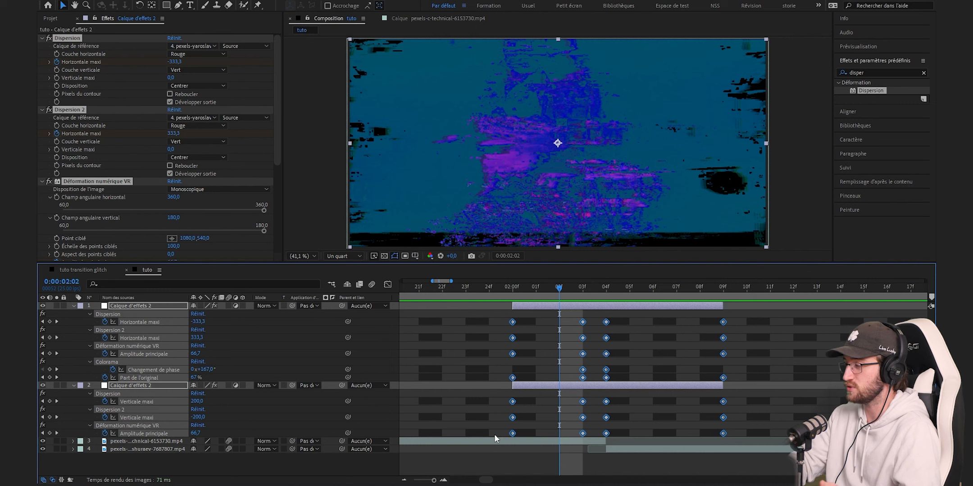
pyautogui.press('F9')
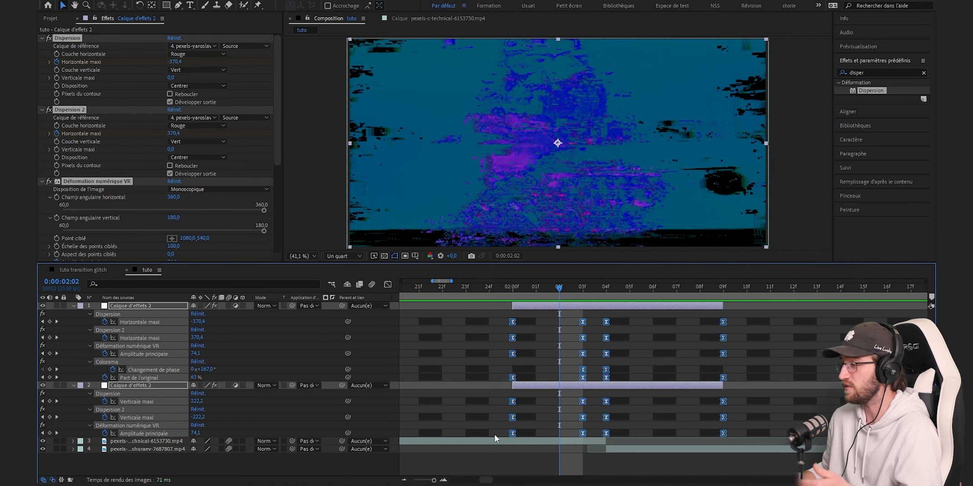
pyautogui.click(387, 284)
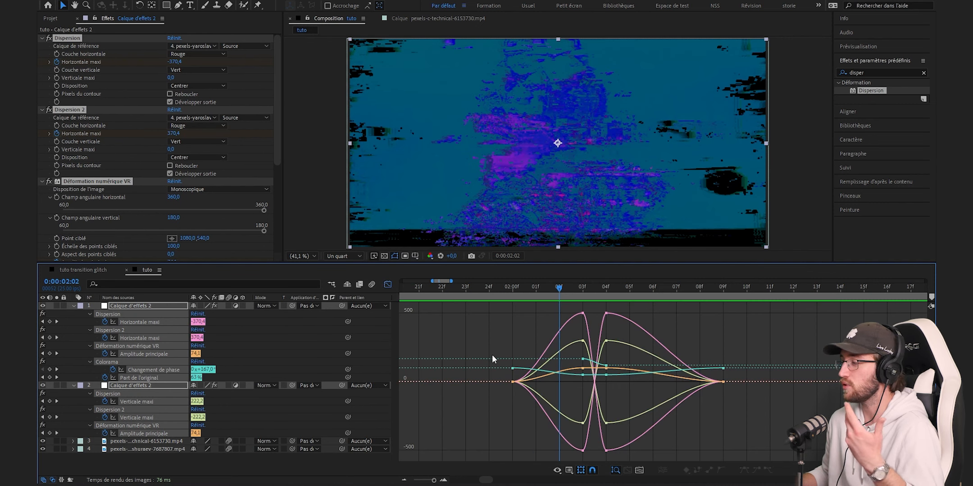